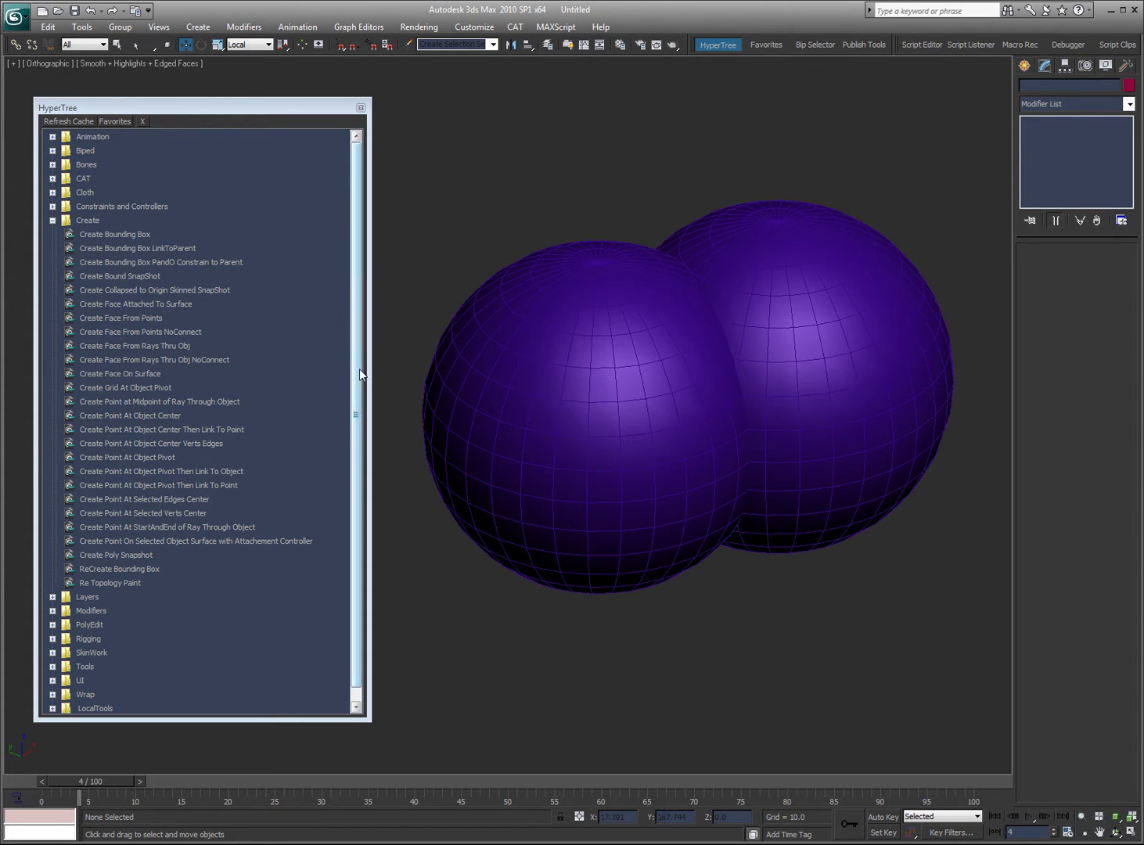
# - Select both spheres and launch the Re Topology Paint script, placing its dialog above the spheres
pyautogui.scroll(-1, 359, 369)
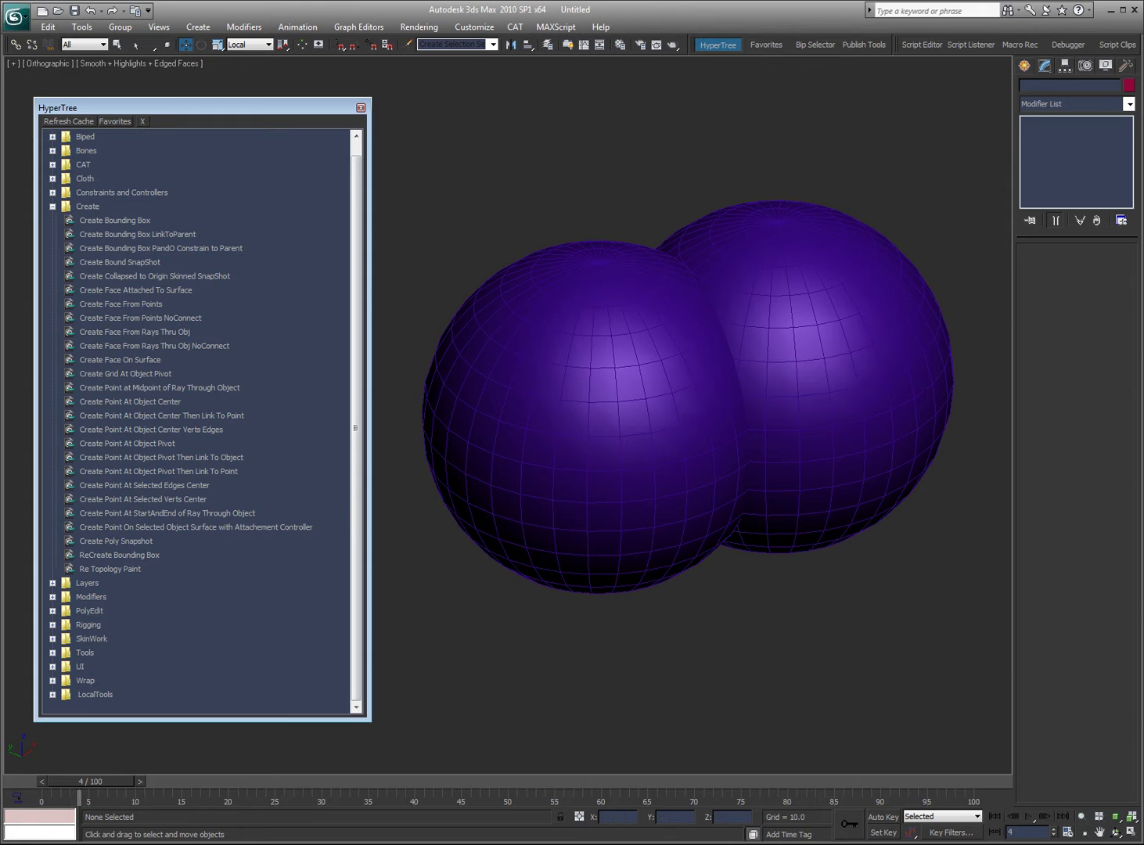
pyautogui.click(102, 569)
pyautogui.click(734, 617)
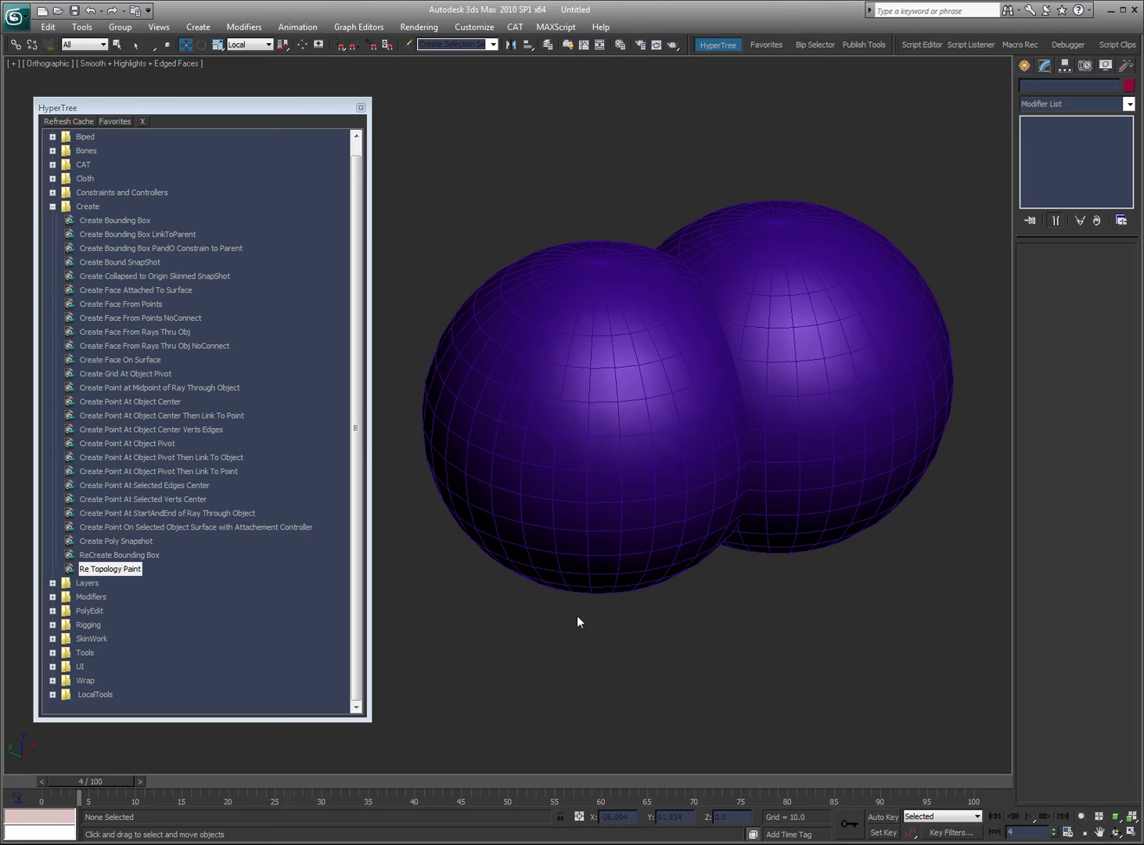
pyautogui.moveTo(929, 651); pyautogui.dragTo(710, 452)
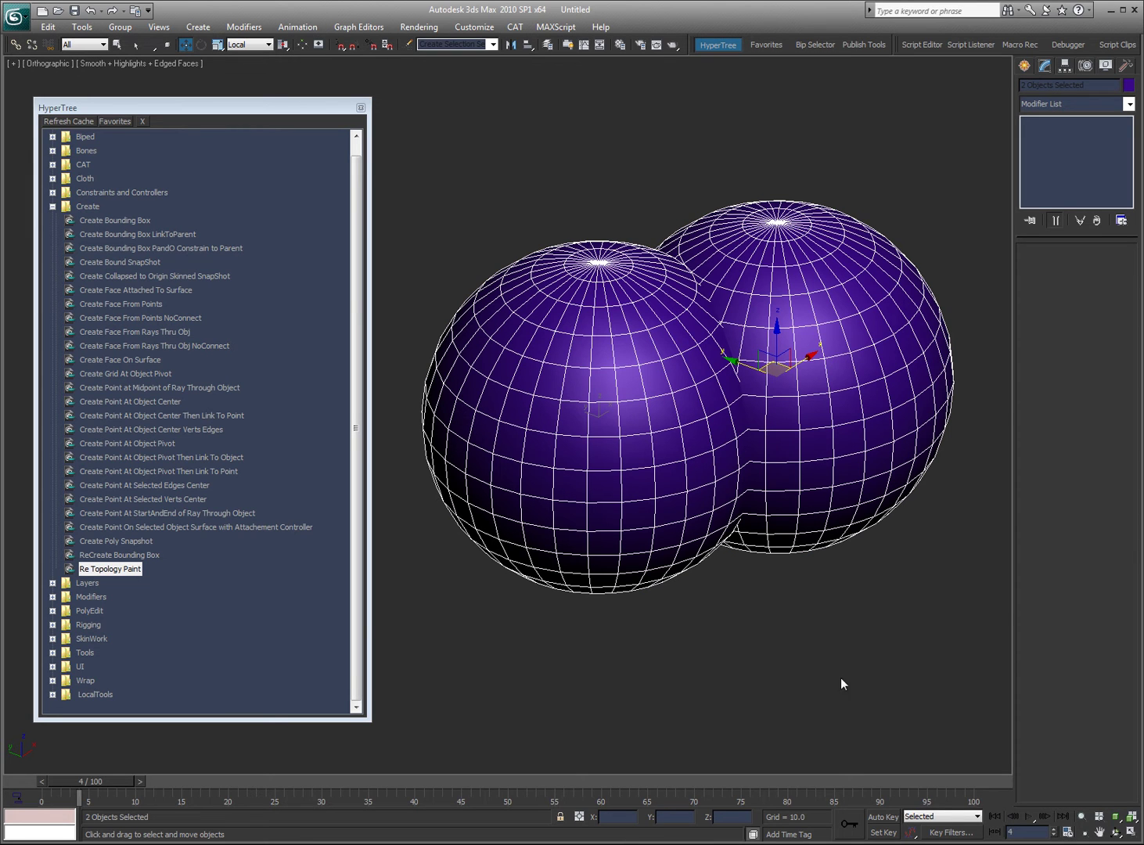
pyautogui.doubleClick(95, 571)
pyautogui.moveTo(576, 413); pyautogui.dragTo(706, 125)
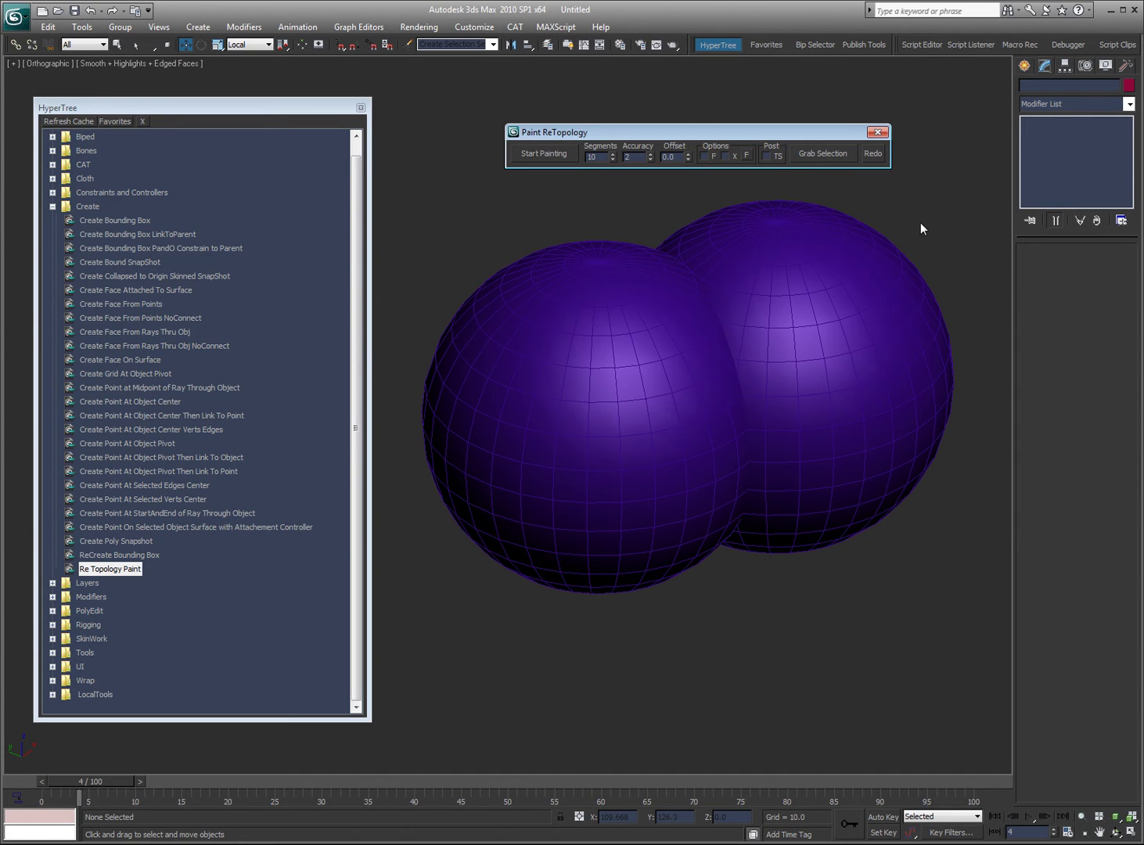
# - Grab both spheres as the retopology surface and paint seven roughly vertical strokes across them, from the front sphere to the rear one
pyautogui.moveTo(884, 212); pyautogui.dragTo(625, 399)
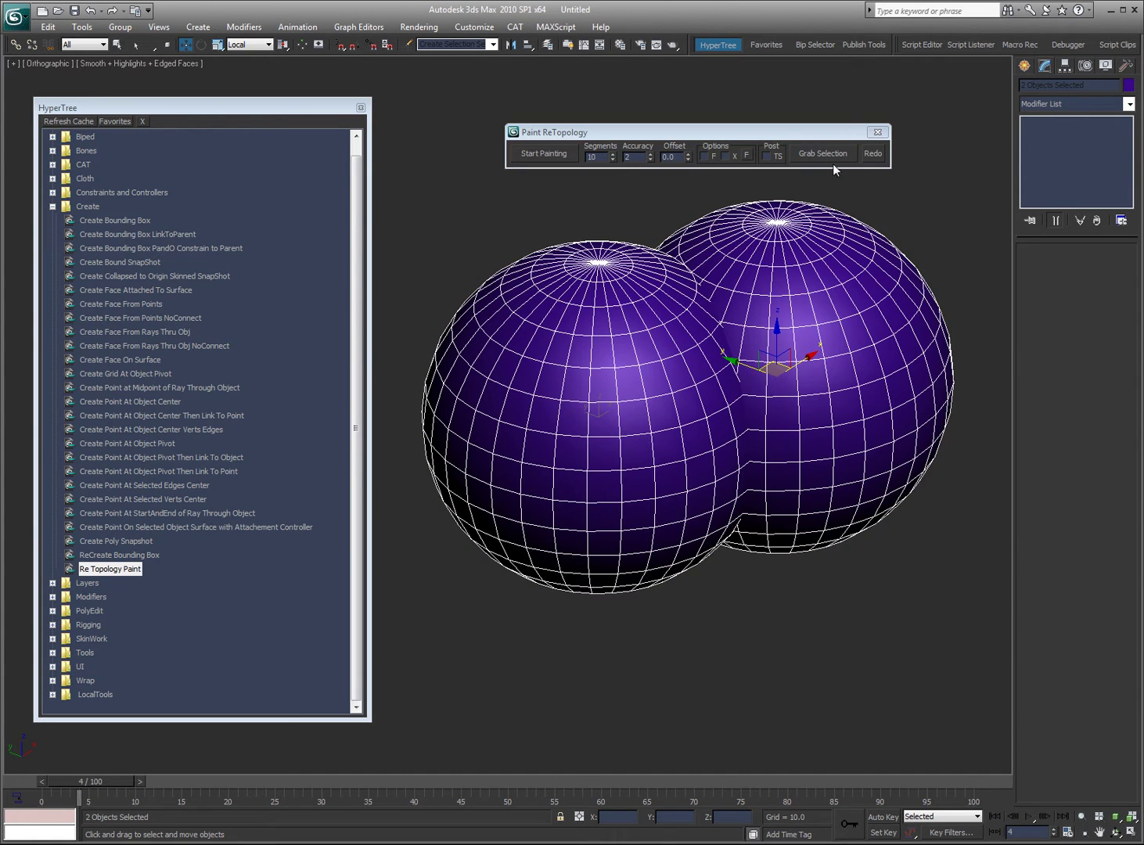
pyautogui.click(868, 208)
pyautogui.click(543, 157)
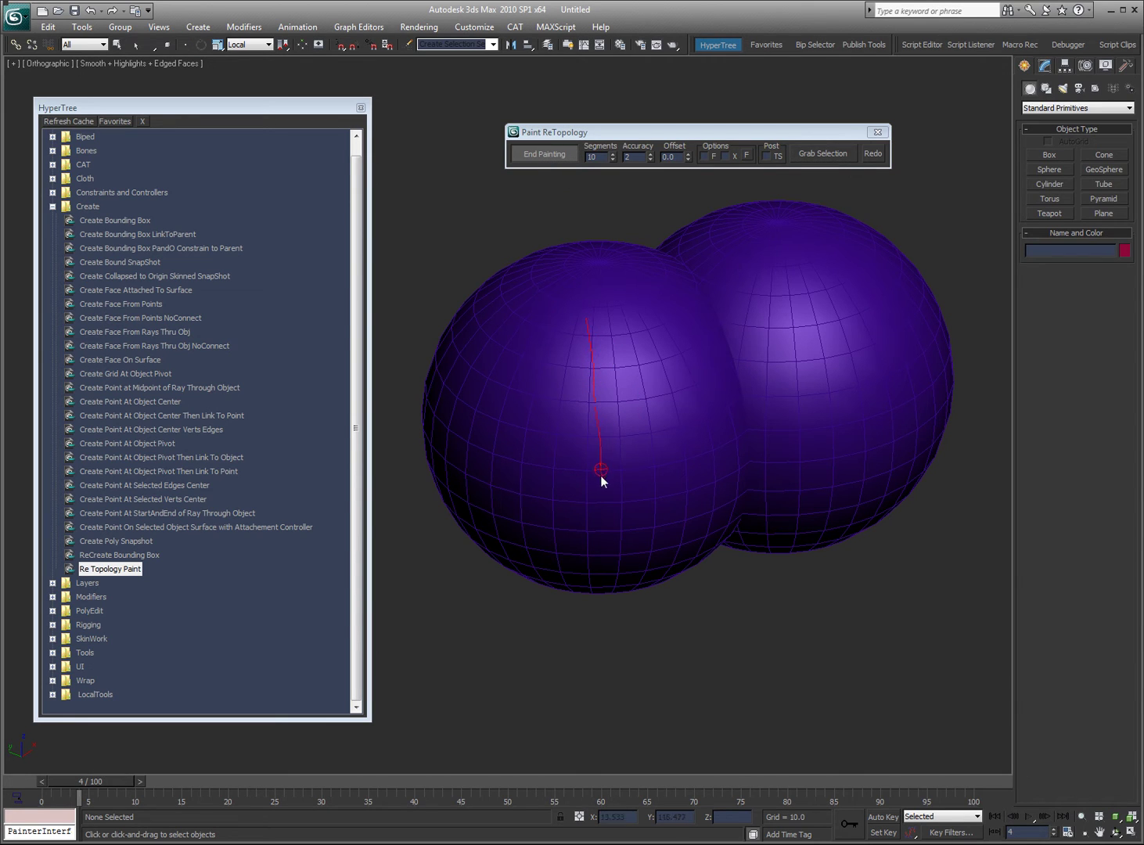
pyautogui.moveTo(600, 475); pyautogui.dragTo(604, 548)
pyautogui.moveTo(641, 305)
pyautogui.mouseDown()
pyautogui.moveTo(671, 452)
pyautogui.moveTo(674, 541)
pyautogui.mouseUp()
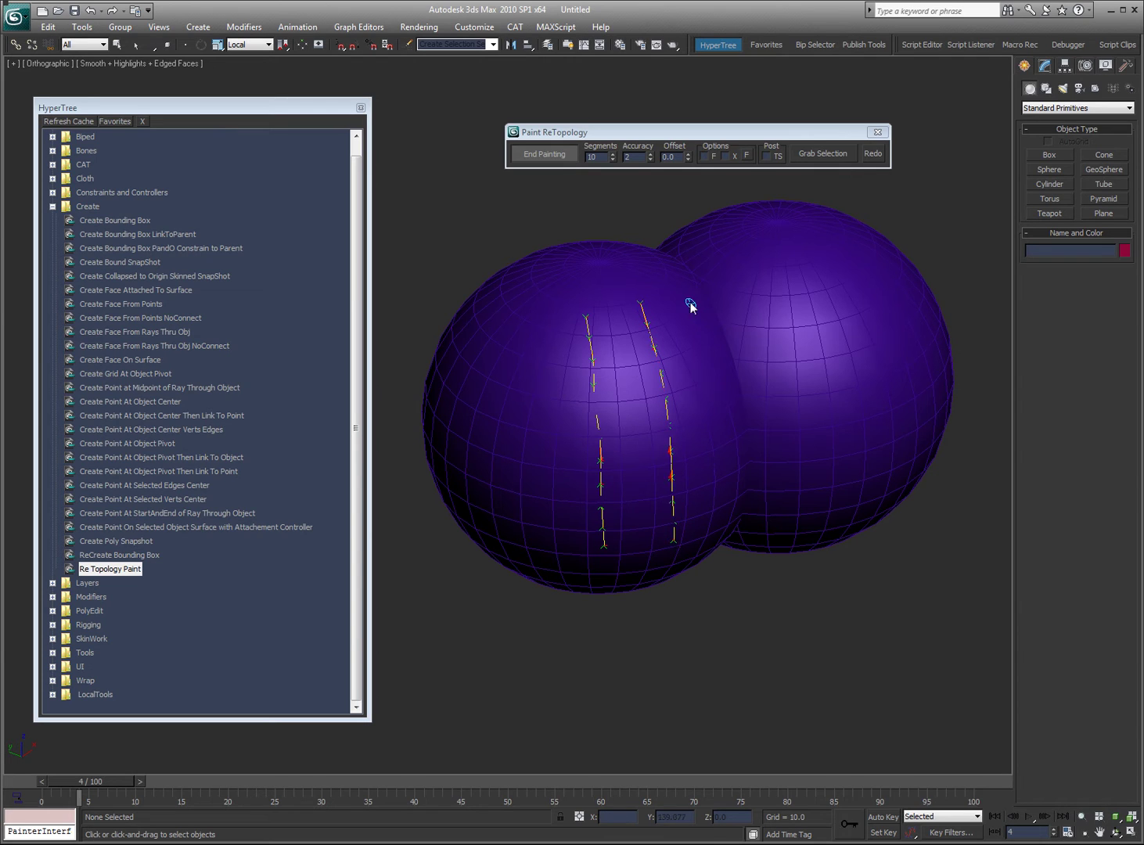
pyautogui.moveTo(679, 290); pyautogui.dragTo(718, 540)
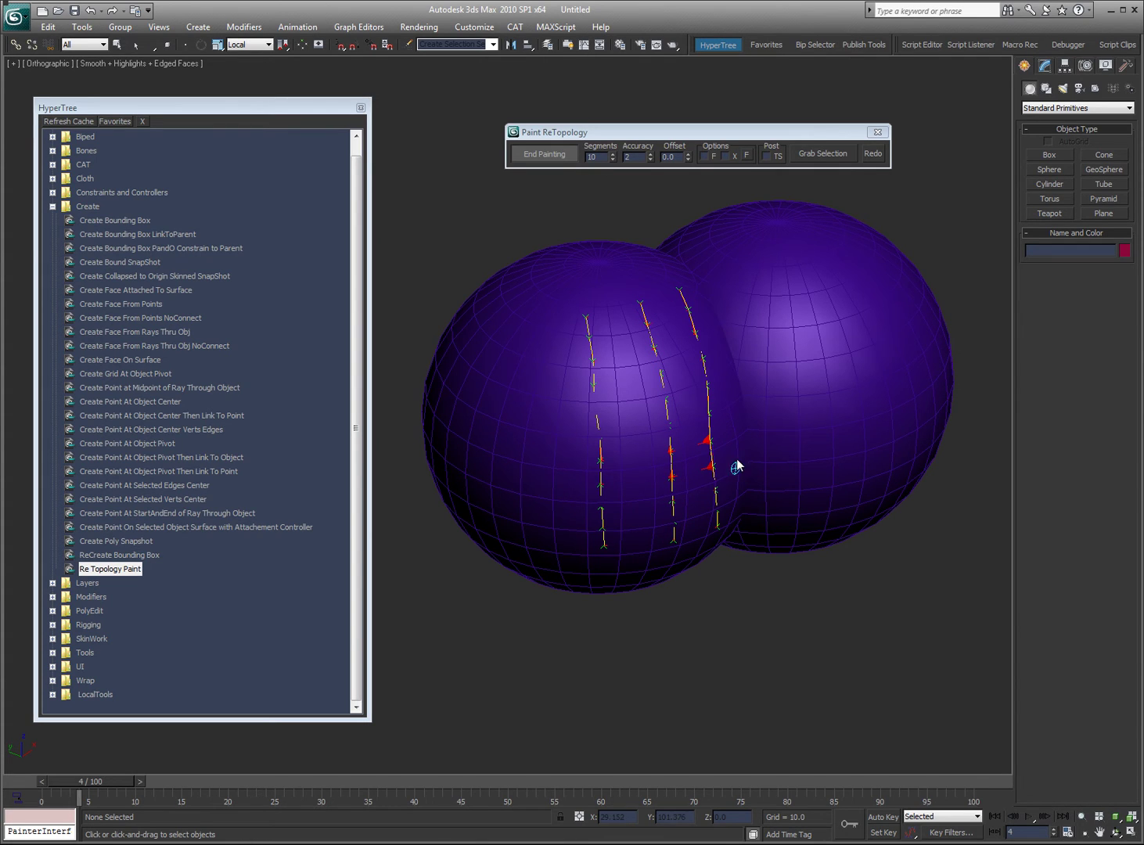
pyautogui.moveTo(706, 291)
pyautogui.mouseDown()
pyautogui.moveTo(746, 422)
pyautogui.moveTo(751, 509)
pyautogui.mouseUp()
pyautogui.moveTo(747, 281); pyautogui.dragTo(792, 471)
pyautogui.moveTo(817, 311)
pyautogui.mouseDown()
pyautogui.moveTo(838, 460)
pyautogui.moveTo(855, 469)
pyautogui.mouseUp()
pyautogui.moveTo(855, 262)
pyautogui.mouseDown()
pyautogui.moveTo(892, 388)
pyautogui.moveTo(899, 467)
pyautogui.mouseUp()
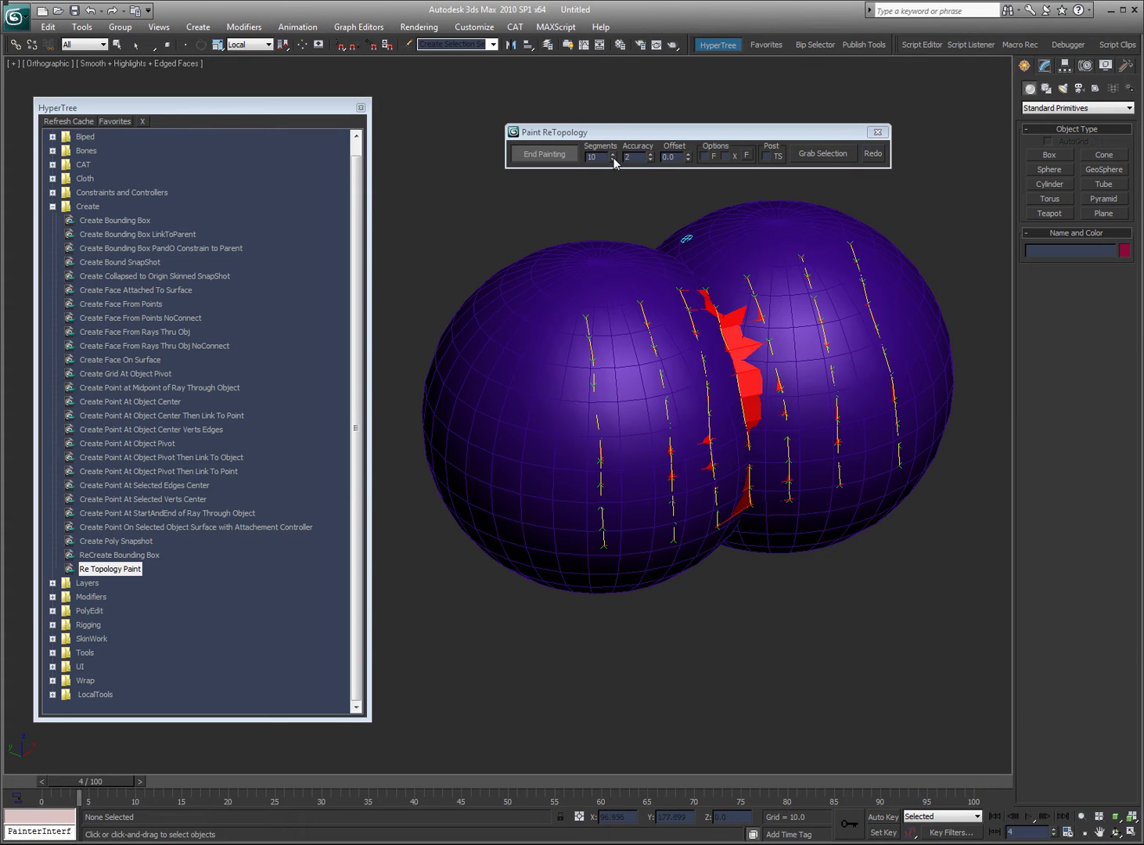
# - Reduce the painted strip's Segments to 5 and end painting to generate the mesh, checking it in wireframe
pyautogui.press('F3')
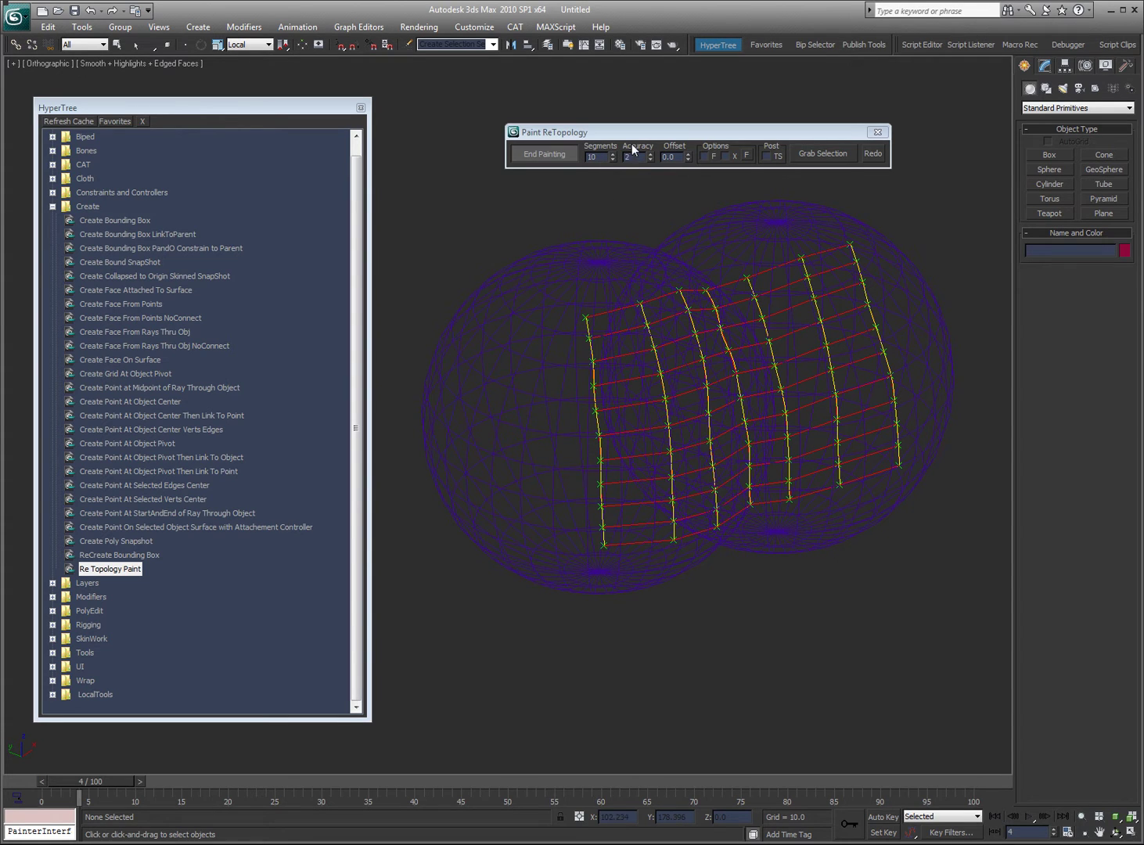
pyautogui.press('F3')
pyautogui.click(612, 160)
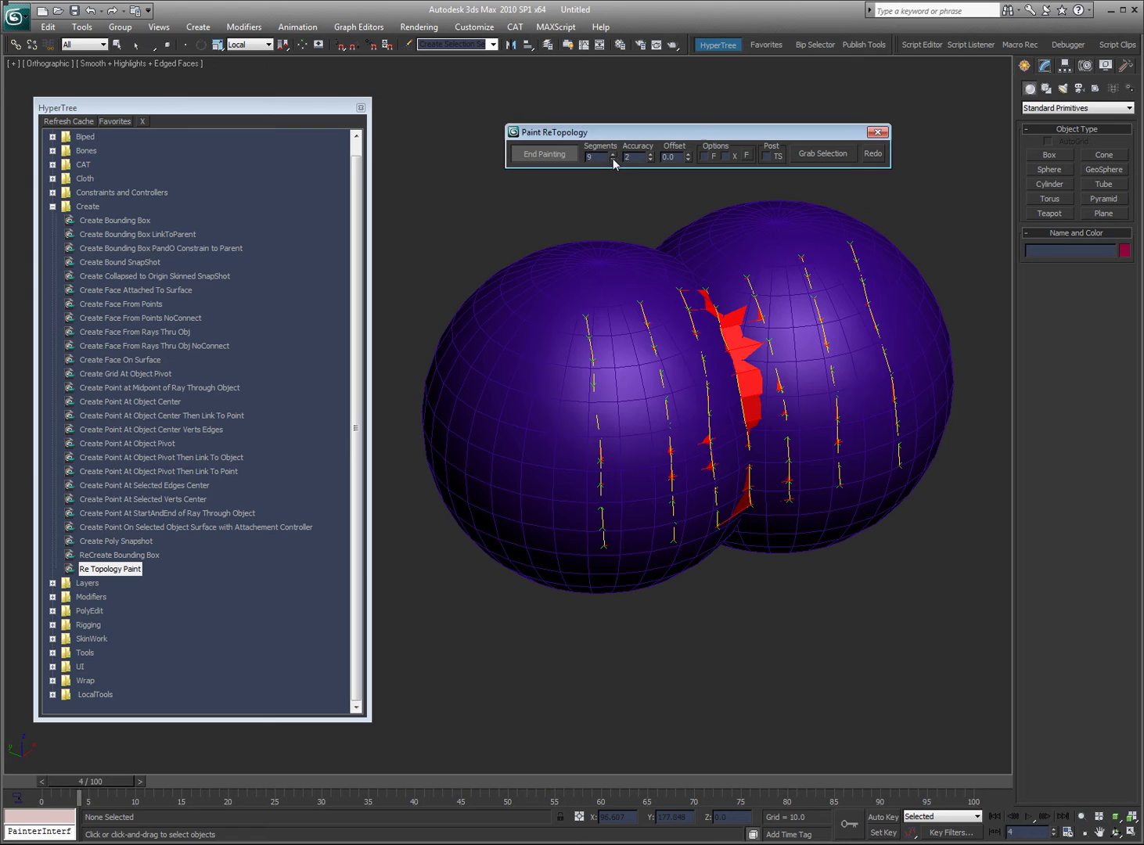
pyautogui.click(613, 160)
pyautogui.click(612, 160)
pyautogui.click(613, 160)
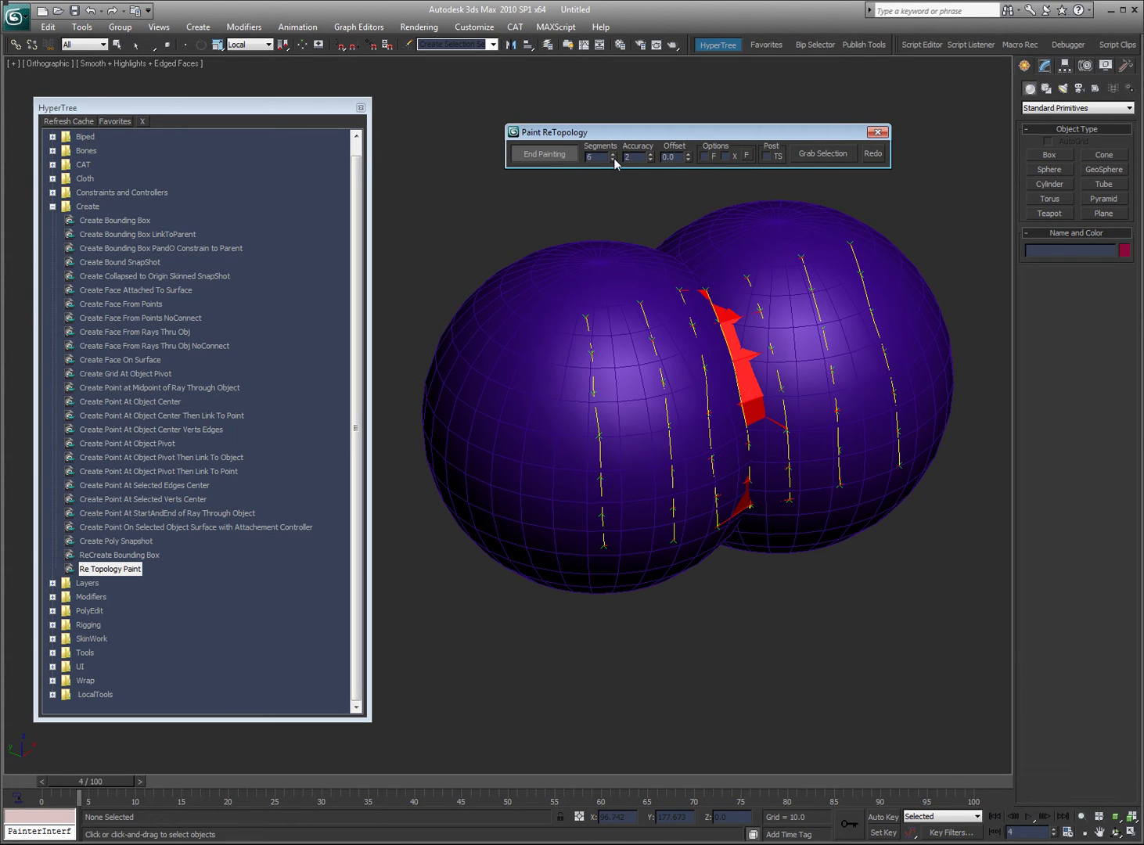
pyautogui.click(613, 160)
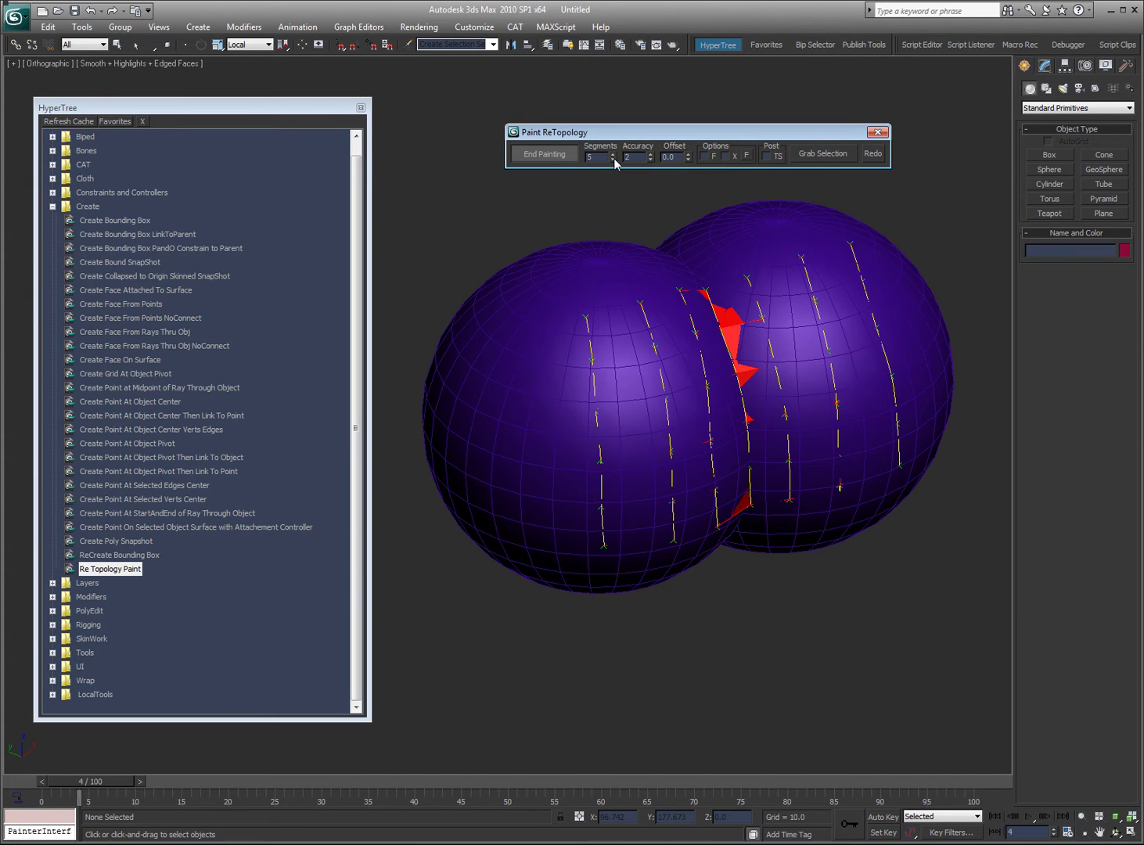
pyautogui.click(553, 154)
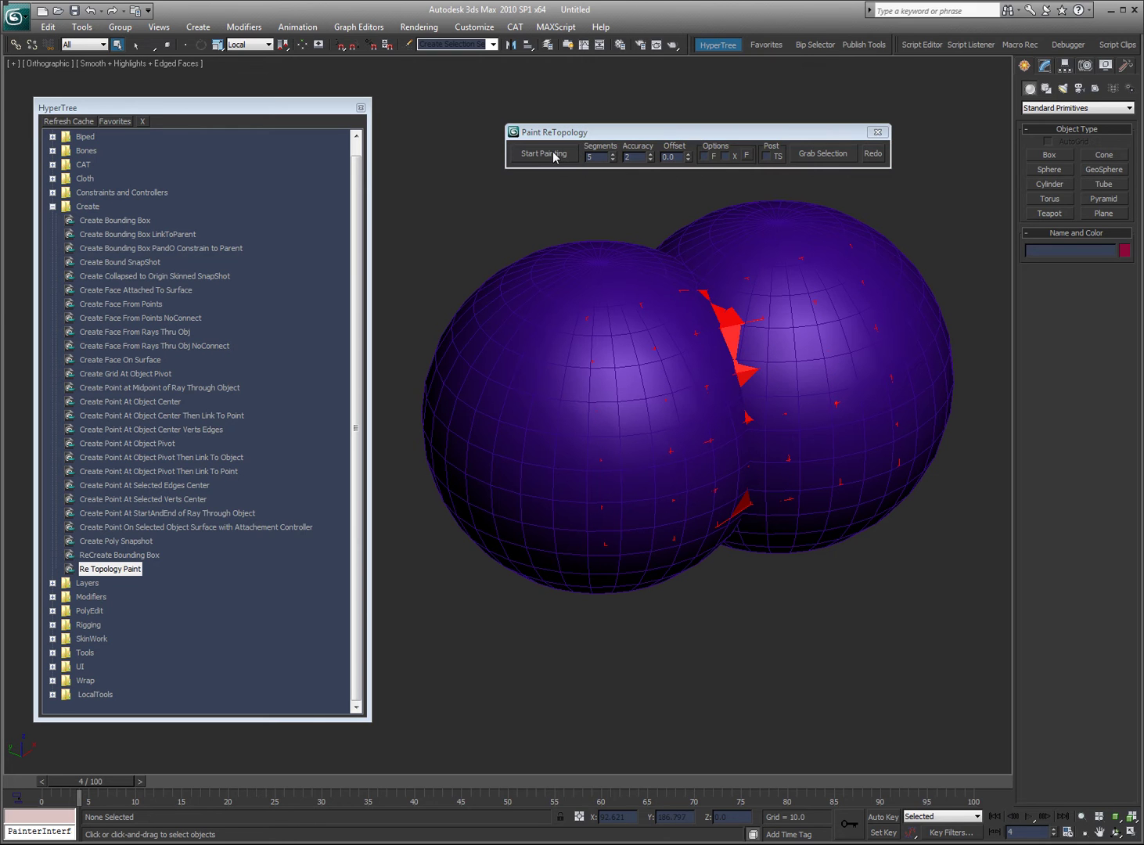
pyautogui.press('F3')
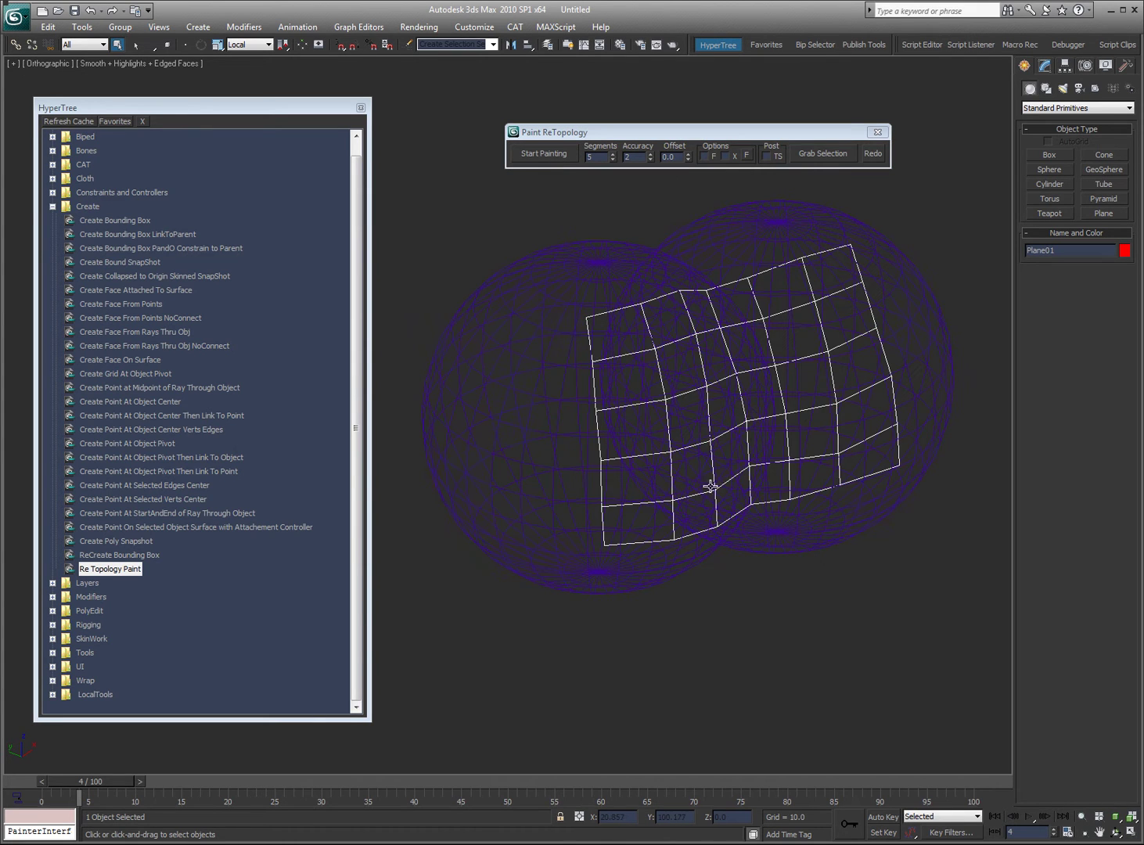
# - Delete the generated mesh and grab both spheres again as the surface for painting
pyautogui.moveTo(707, 485)
pyautogui.keyDown('alt'); pyautogui.mouseDown(button='middle')
pyautogui.moveTo(666, 485)
pyautogui.moveTo(651, 444)
pyautogui.moveTo(655, 387)
pyautogui.moveTo(637, 461)
pyautogui.moveTo(559, 536)
pyautogui.moveTo(472, 546)
pyautogui.moveTo(434, 567)
pyautogui.moveTo(592, 500)
pyautogui.moveTo(681, 491)
pyautogui.moveTo(728, 515)
pyautogui.moveTo(720, 575)
pyautogui.moveTo(669, 434)
pyautogui.moveTo(671, 467)
pyautogui.moveTo(738, 439)
pyautogui.moveTo(684, 495)
pyautogui.moveTo(704, 559)
pyautogui.mouseUp(button='middle'); pyautogui.keyUp('alt')
pyautogui.press('F3')
pyautogui.press('Delete')
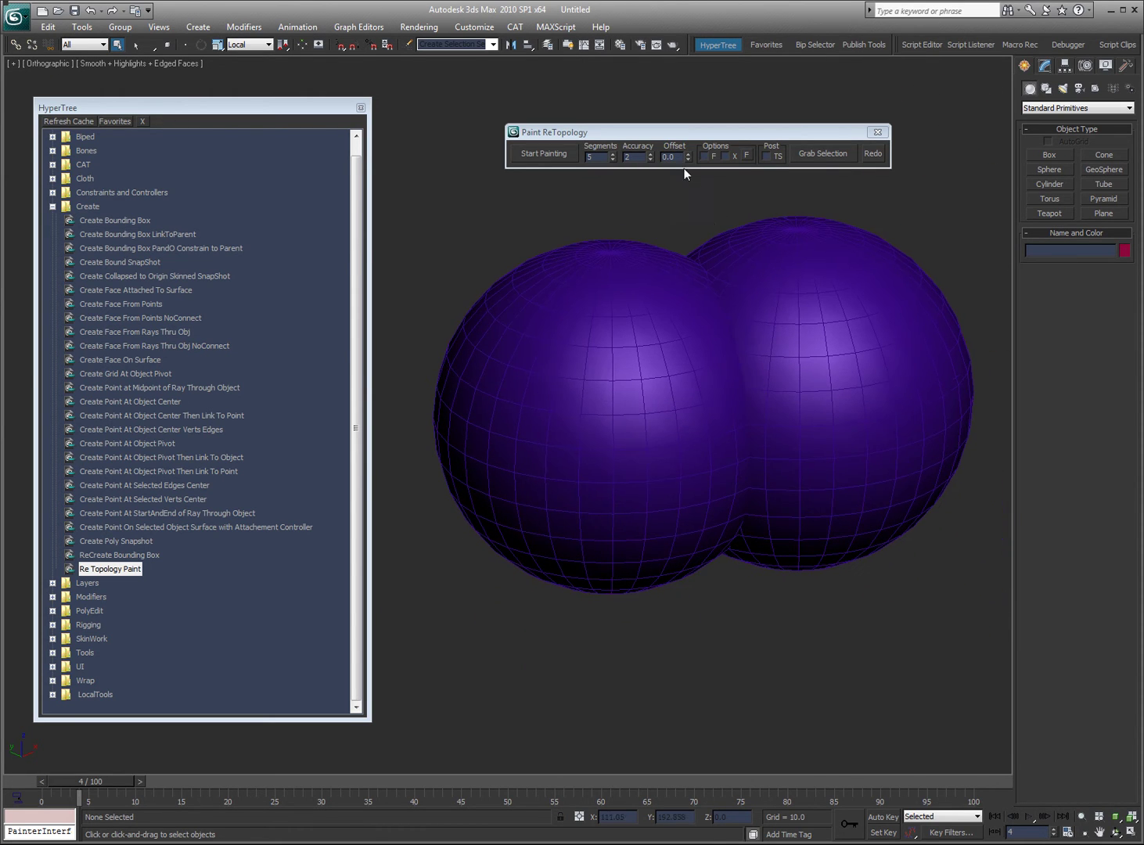
pyautogui.moveTo(907, 189); pyautogui.dragTo(841, 251)
pyautogui.click(819, 154)
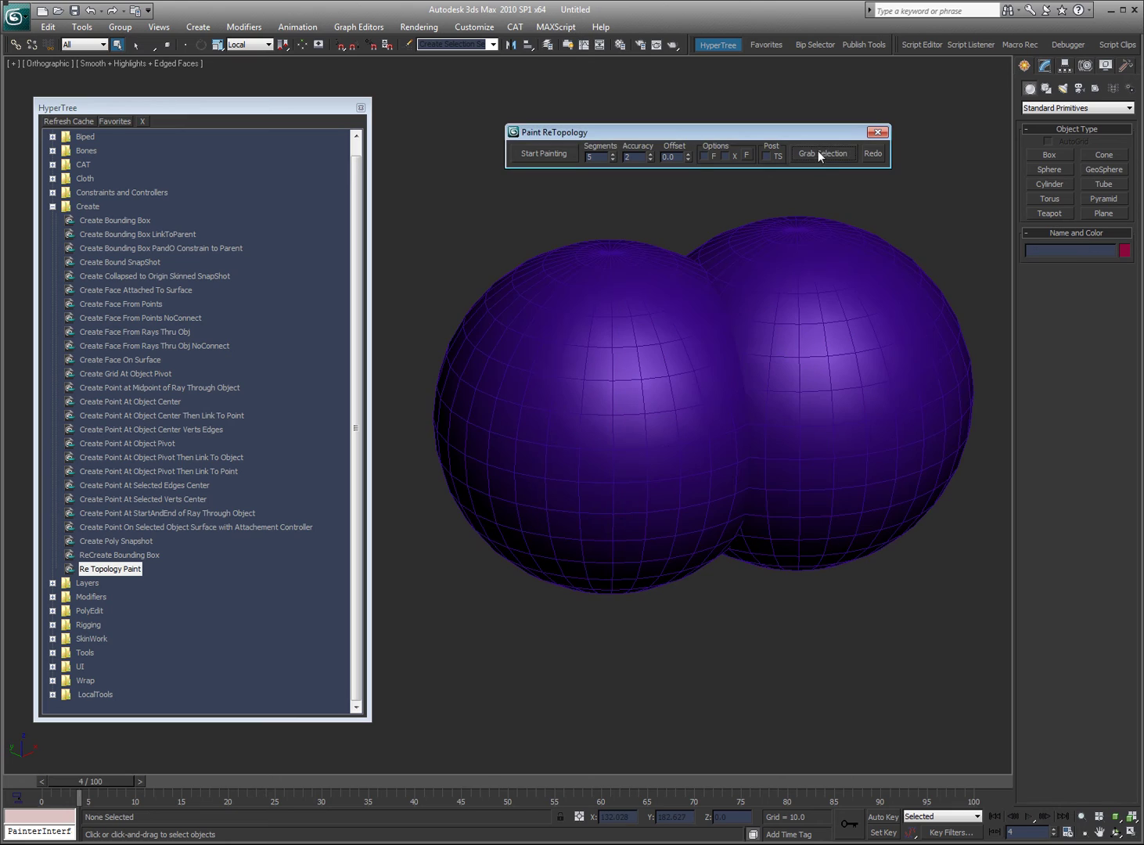
# - Set the paint Offset to 0.5 and paint seven roughly vertical strokes across the two spheres
pyautogui.doubleClick(678, 157)
pyautogui.write('0.5')
pyautogui.press('Return')
pyautogui.click(544, 154)
pyautogui.moveTo(600, 313)
pyautogui.mouseDown()
pyautogui.moveTo(616, 385)
pyautogui.moveTo(621, 539)
pyautogui.mouseUp()
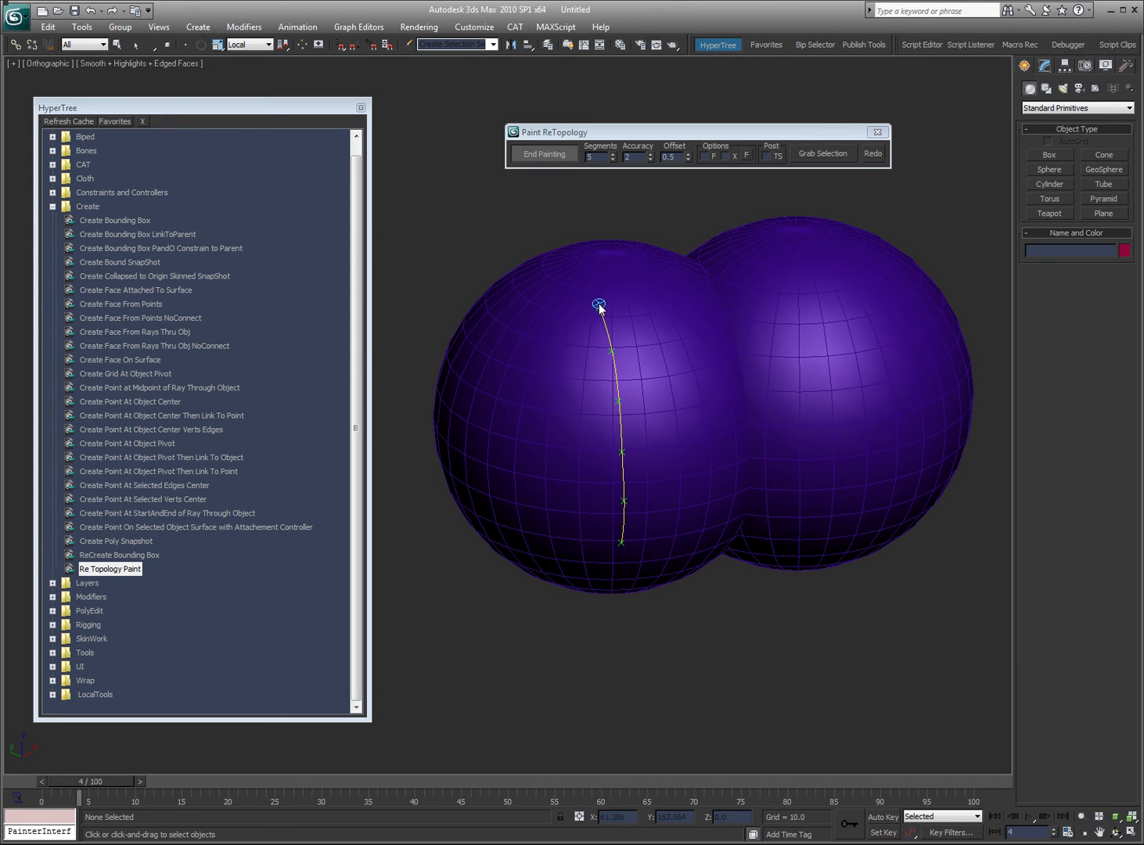
pyautogui.moveTo(667, 301)
pyautogui.mouseDown()
pyautogui.moveTo(695, 462)
pyautogui.moveTo(693, 532)
pyautogui.mouseUp()
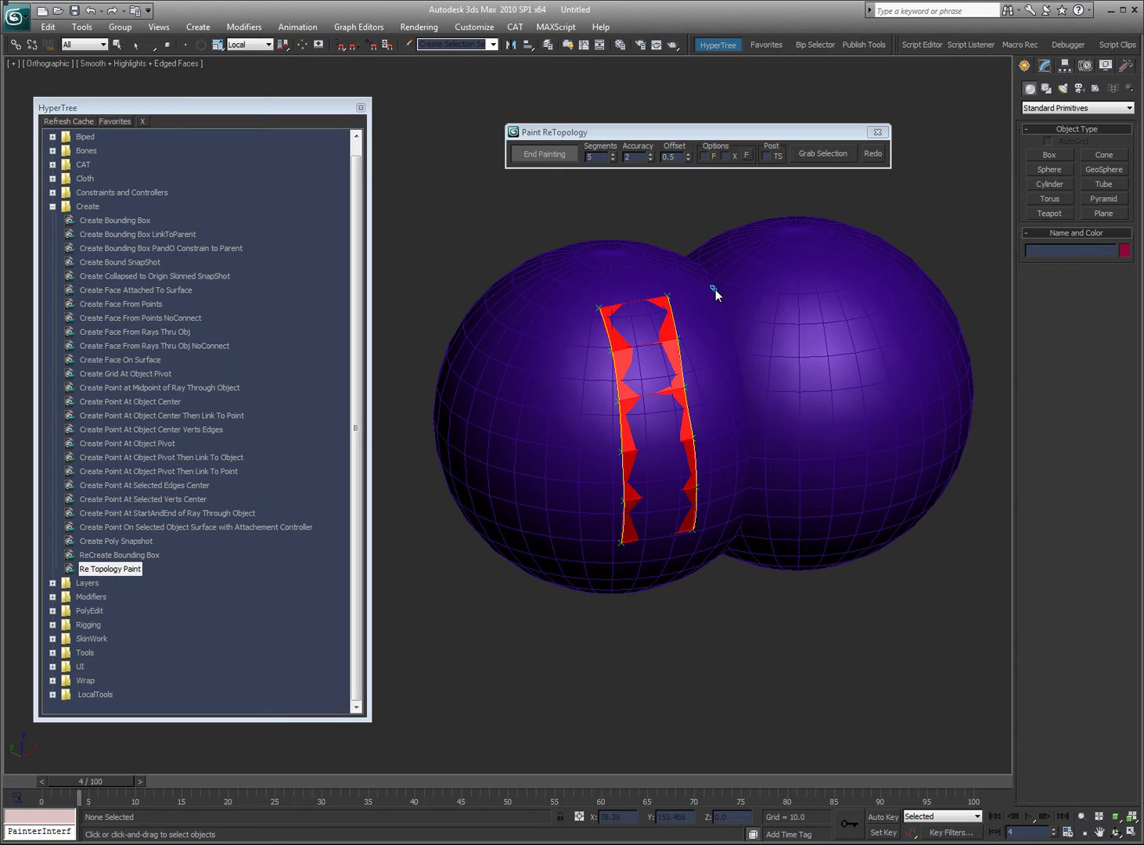
pyautogui.moveTo(716, 295); pyautogui.dragTo(720, 300)
pyautogui.moveTo(727, 359); pyautogui.dragTo(748, 519)
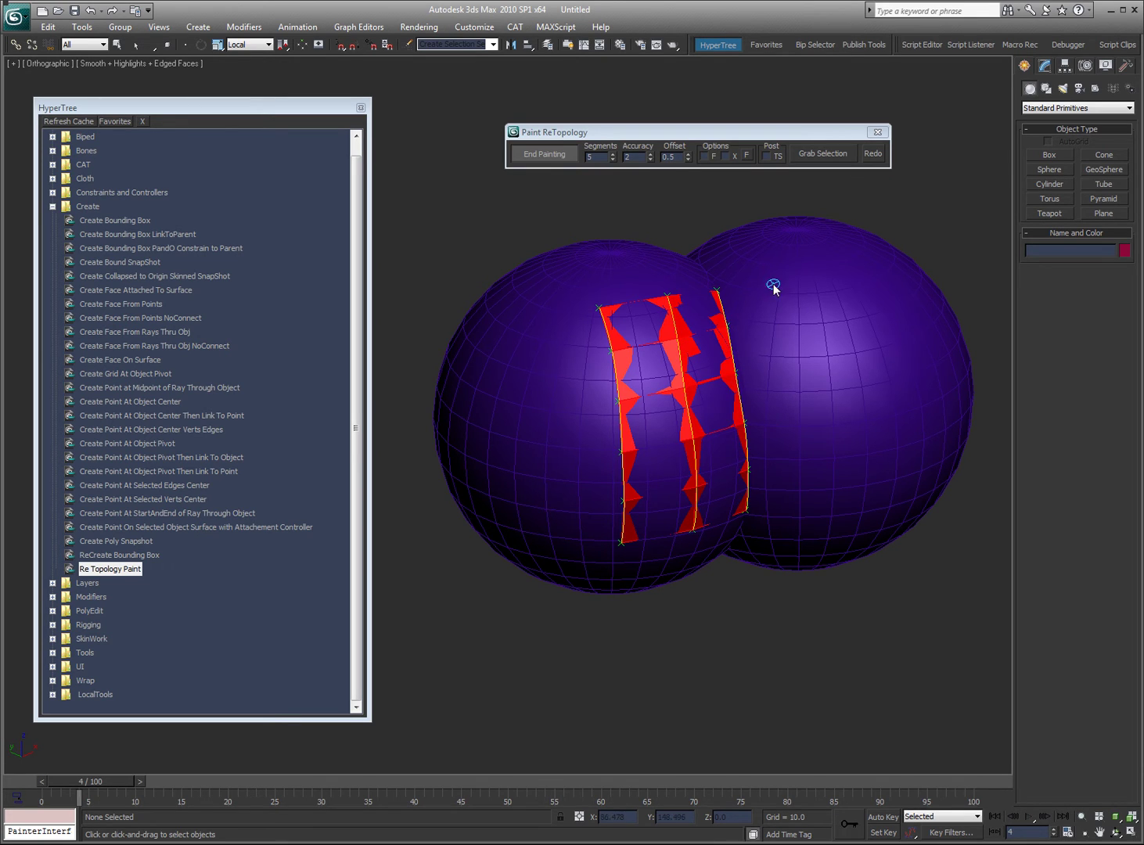
pyautogui.moveTo(800, 451); pyautogui.dragTo(804, 512)
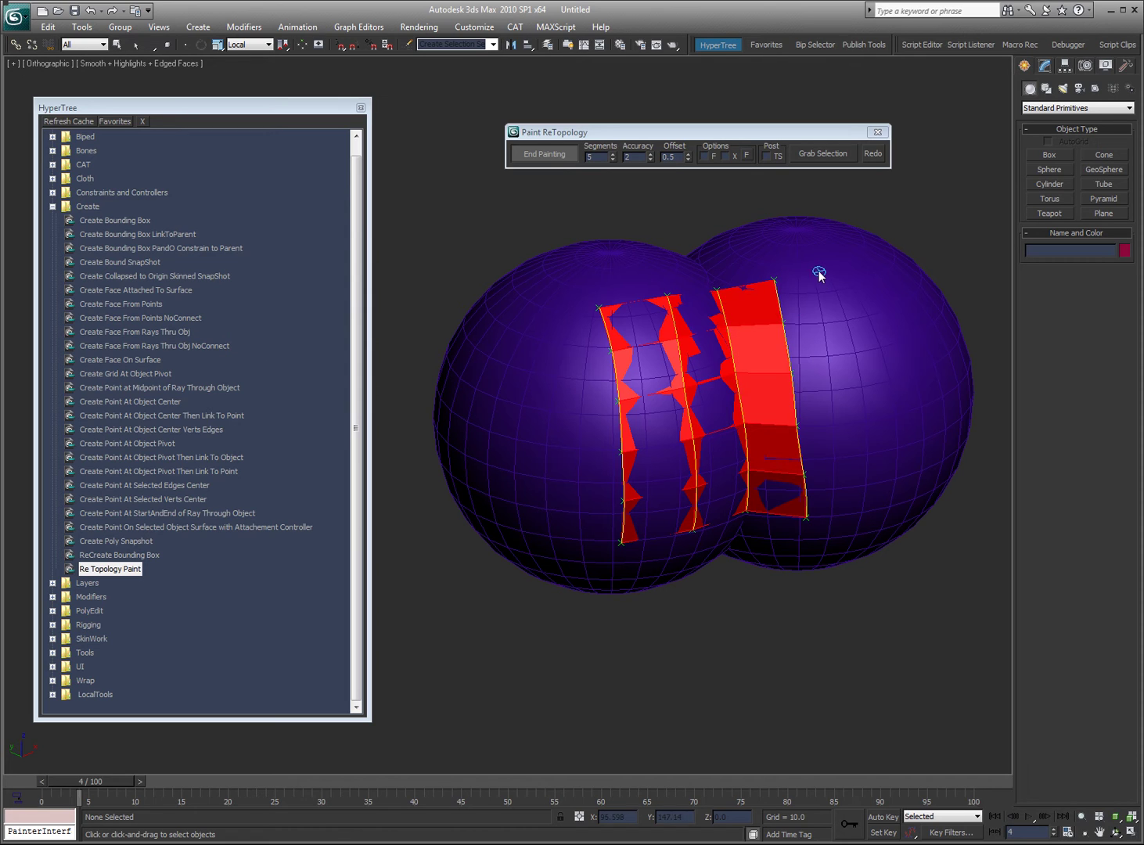
pyautogui.moveTo(818, 272); pyautogui.dragTo(843, 528)
pyautogui.moveTo(874, 268); pyautogui.dragTo(914, 501)
pyautogui.moveTo(921, 277); pyautogui.dragTo(940, 323)
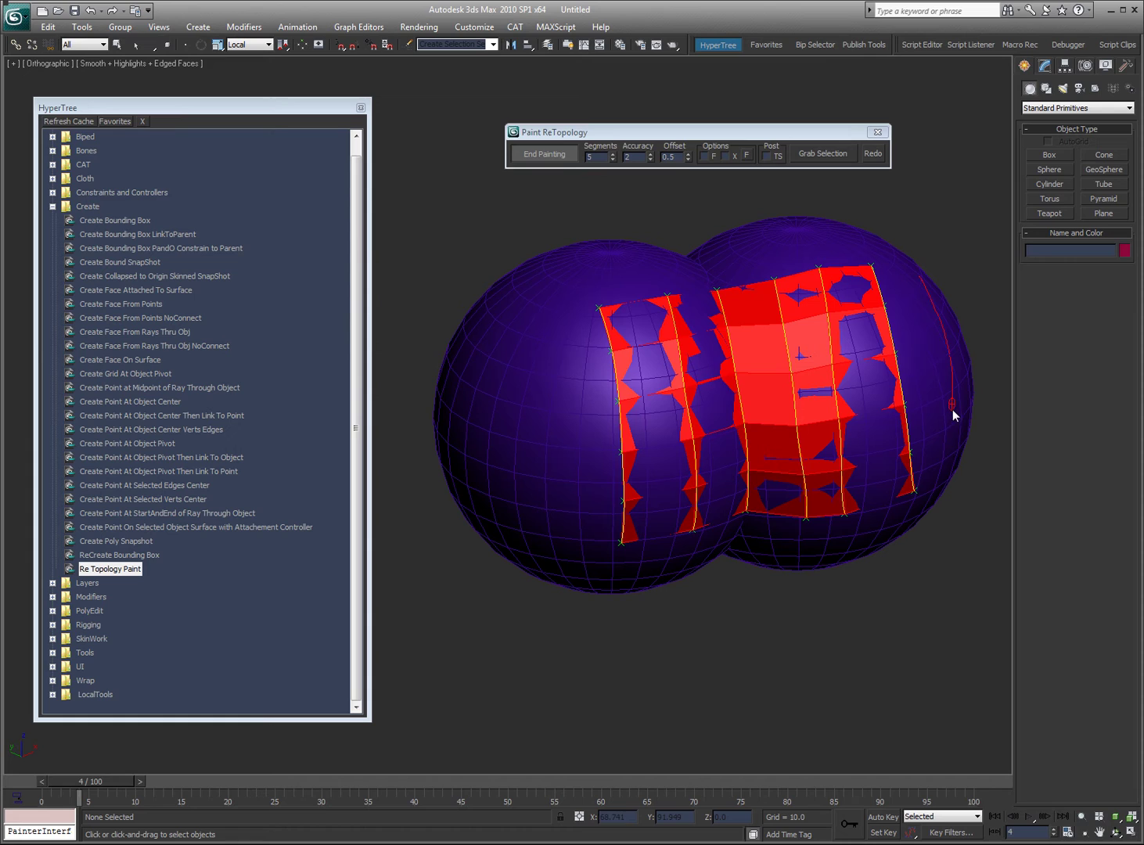
pyautogui.moveTo(951, 409); pyautogui.dragTo(951, 467)
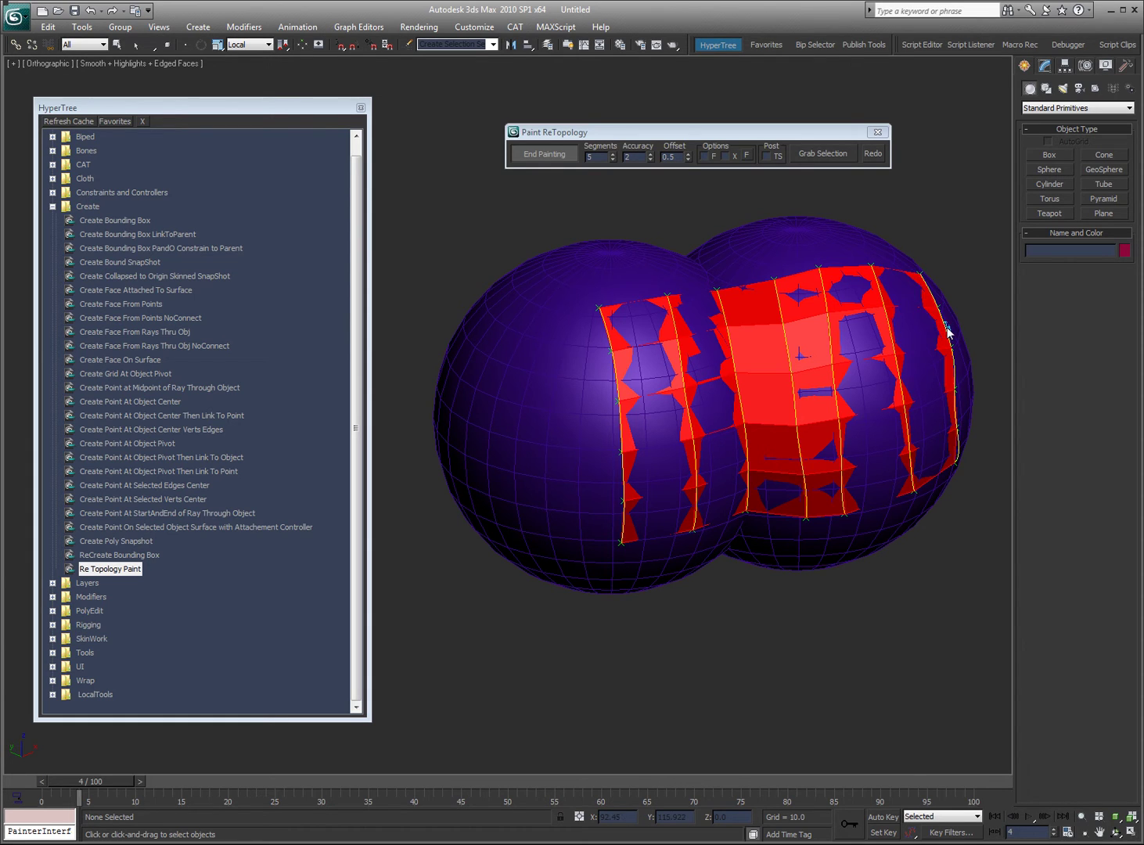
# - Set Segments to 6 and generate the painted mesh with the TS post option enabled, inspecting it in wireframe and shaded view
pyautogui.click(612, 154)
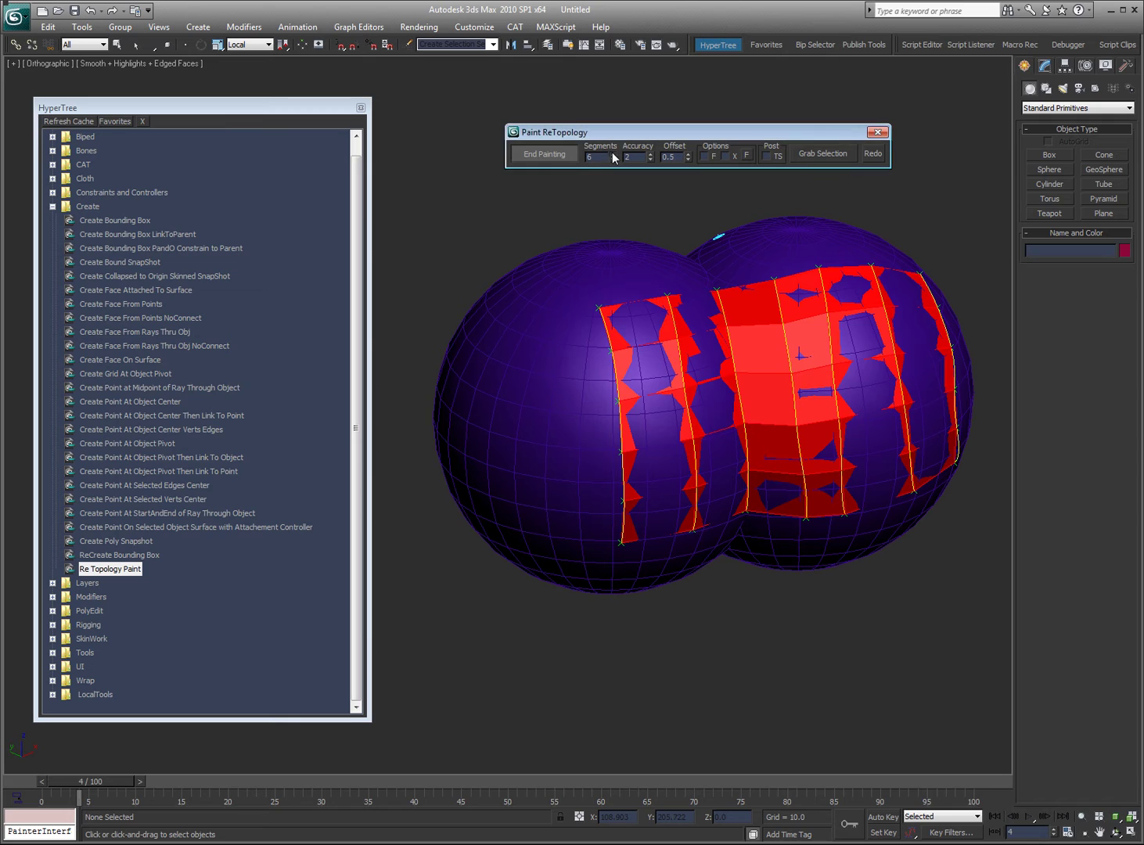
pyautogui.click(612, 154)
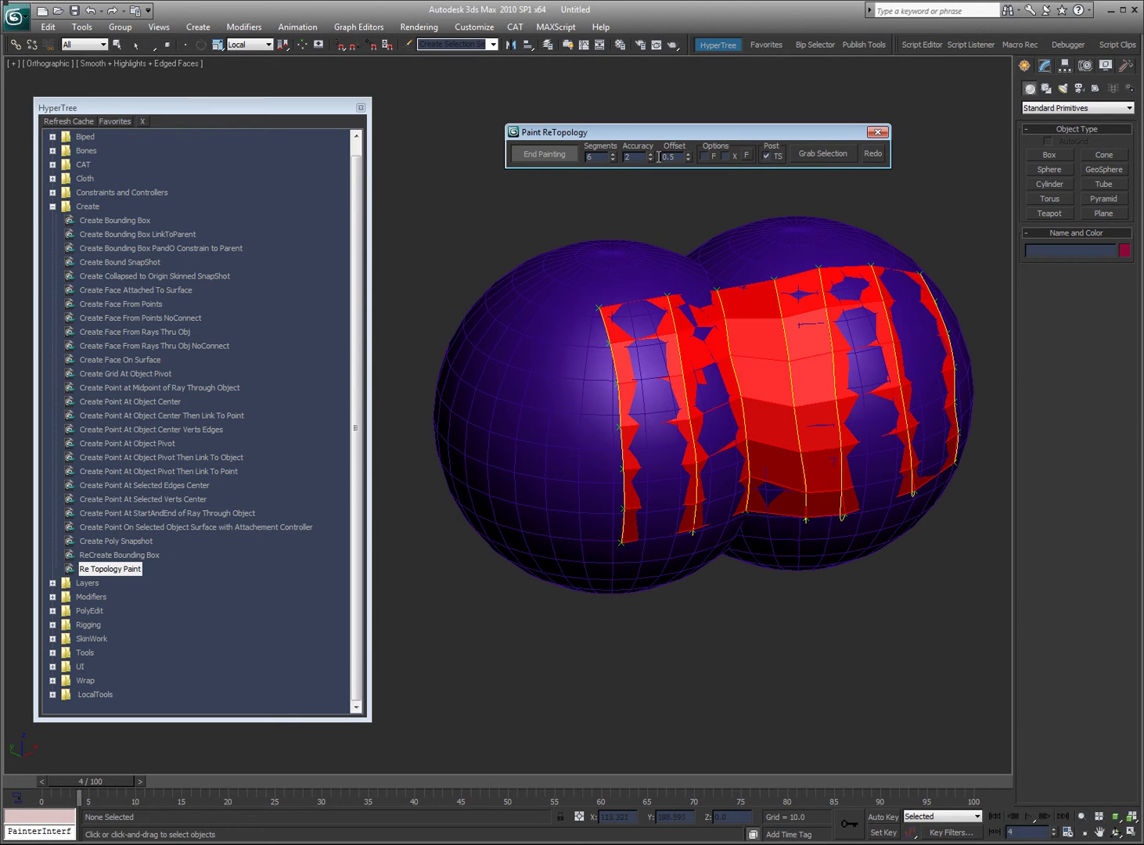
pyautogui.click(543, 153)
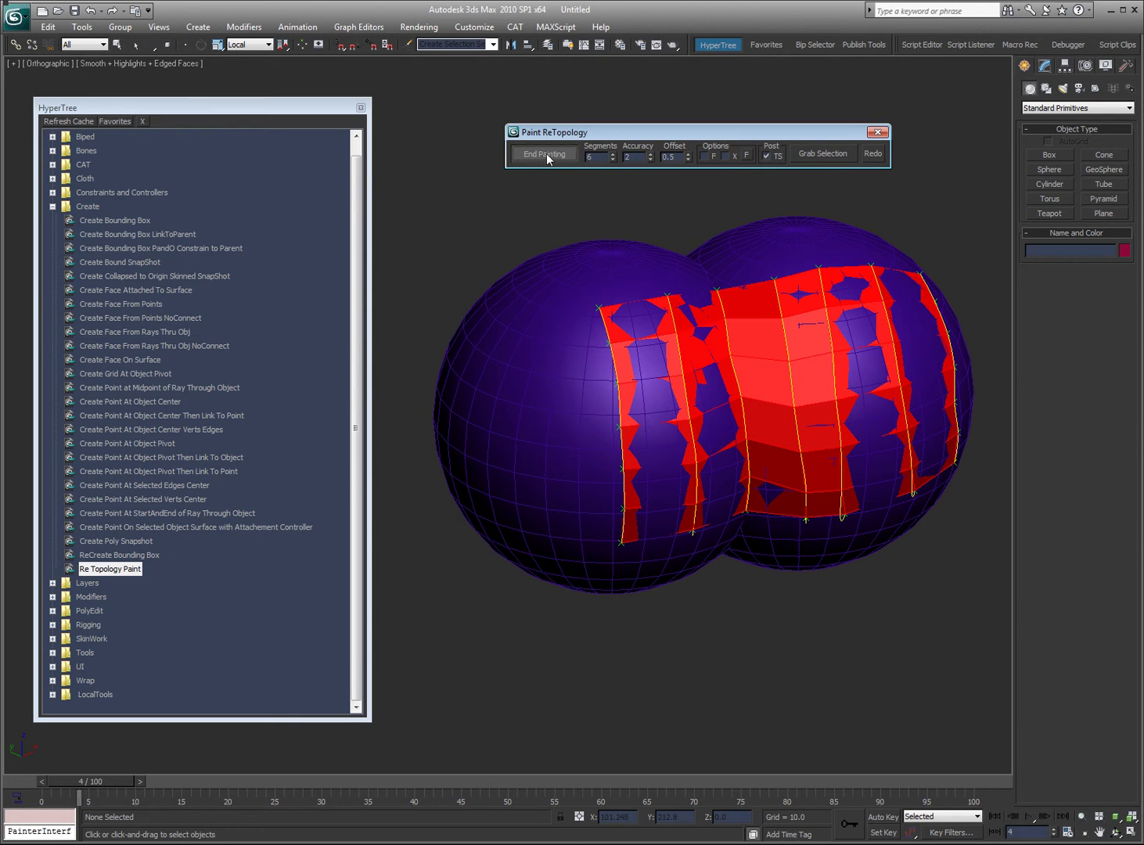
pyautogui.click(766, 156)
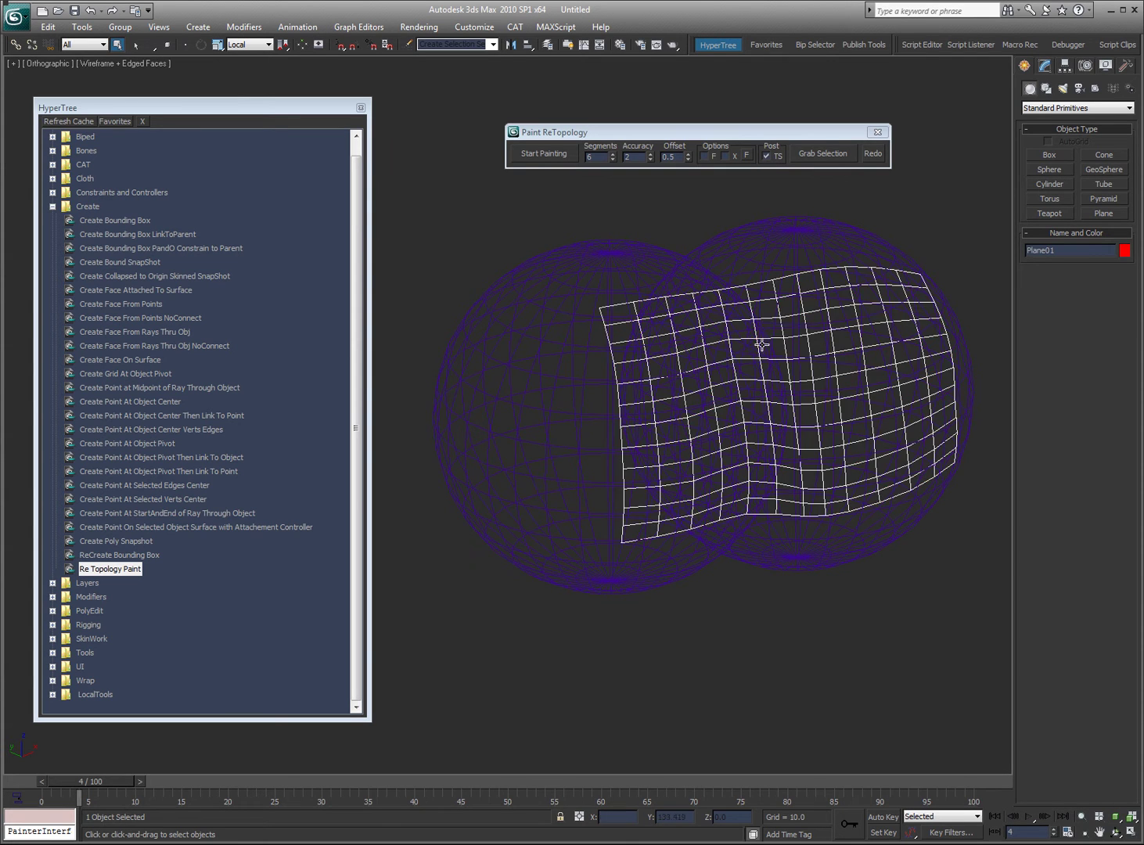
pyautogui.keyDown('alt'); pyautogui.moveTo(735, 556); pyautogui.dragTo(736, 508, button='middle'); pyautogui.keyUp('alt')
pyautogui.press('F3')
pyautogui.press('F3')
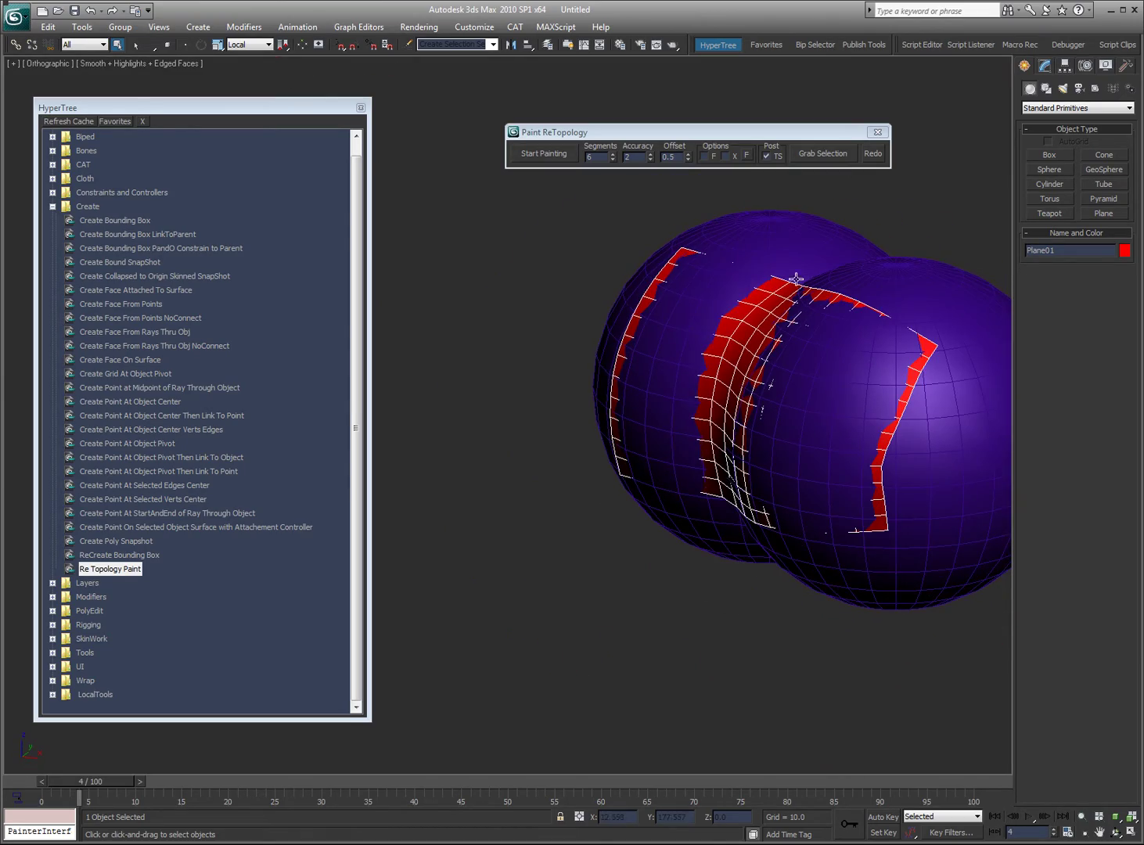
# - Turn off the TS post option and remove the TurboSmooth modifier from the painted mesh
pyautogui.click(766, 157)
pyautogui.click(1044, 68)
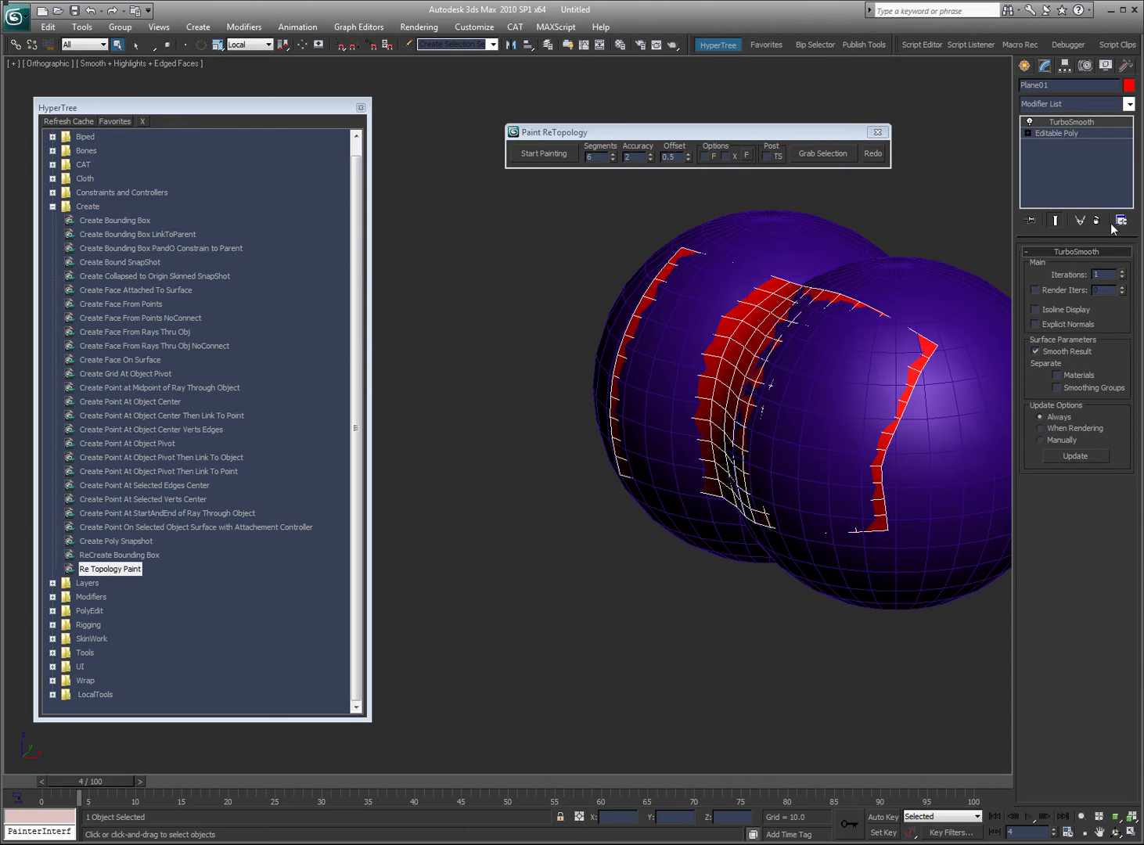
pyautogui.click(1096, 221)
pyautogui.keyDown('alt'); pyautogui.moveTo(735, 443); pyautogui.dragTo(867, 404, button='middle'); pyautogui.keyUp('alt')
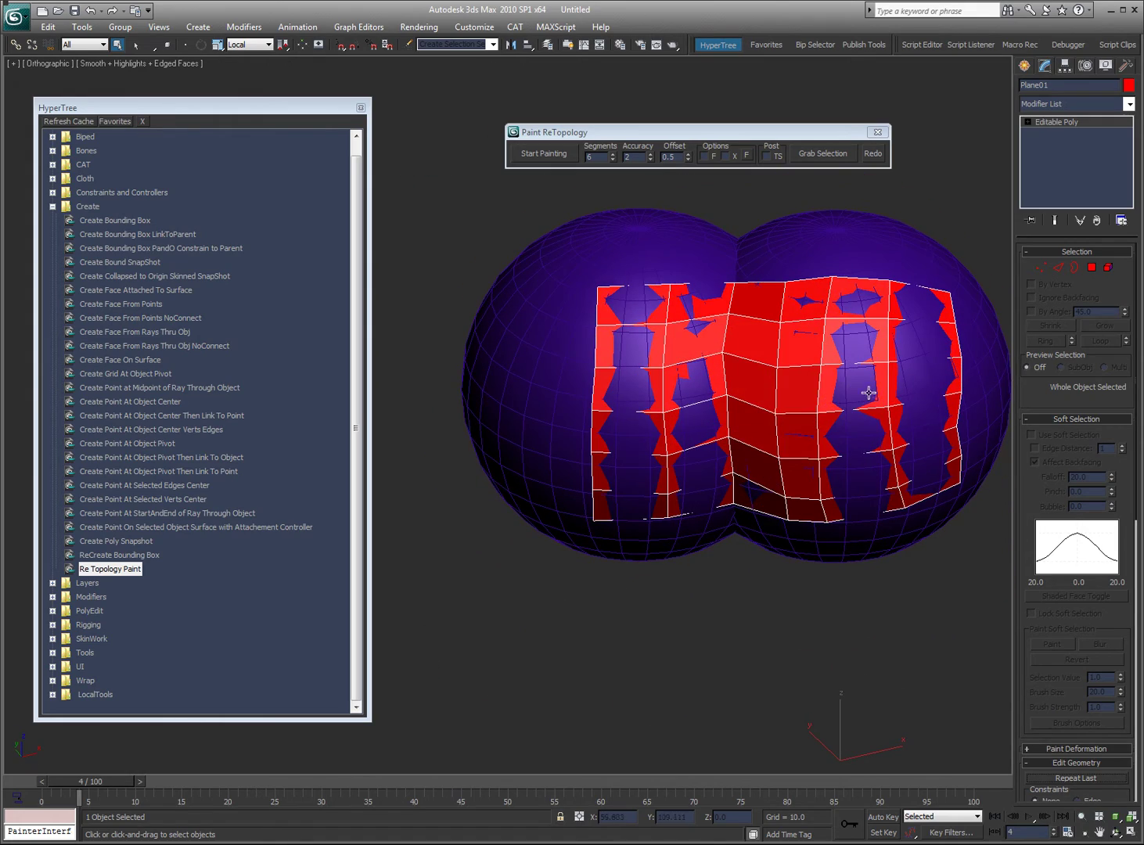
# - Delete the painted mesh and paint three slanted strokes down the left sphere
pyautogui.press('Delete')
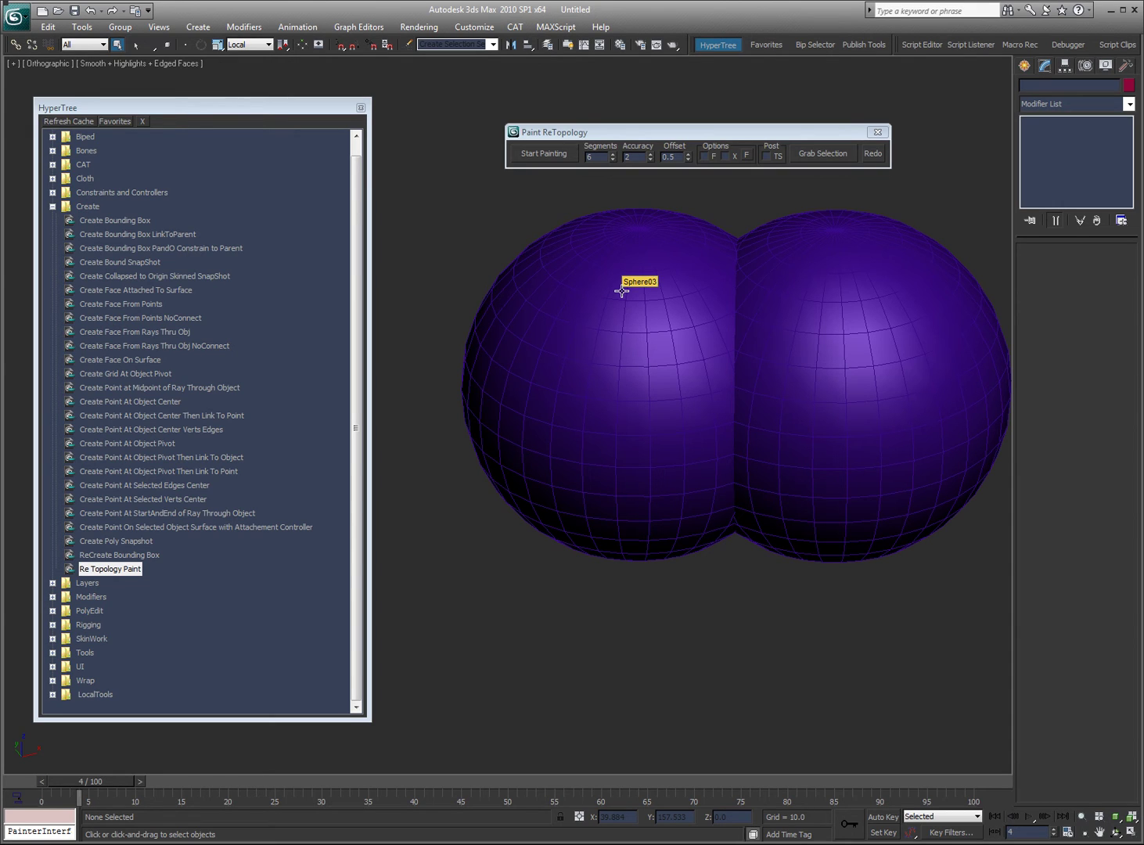
pyautogui.click(545, 153)
pyautogui.click(536, 149)
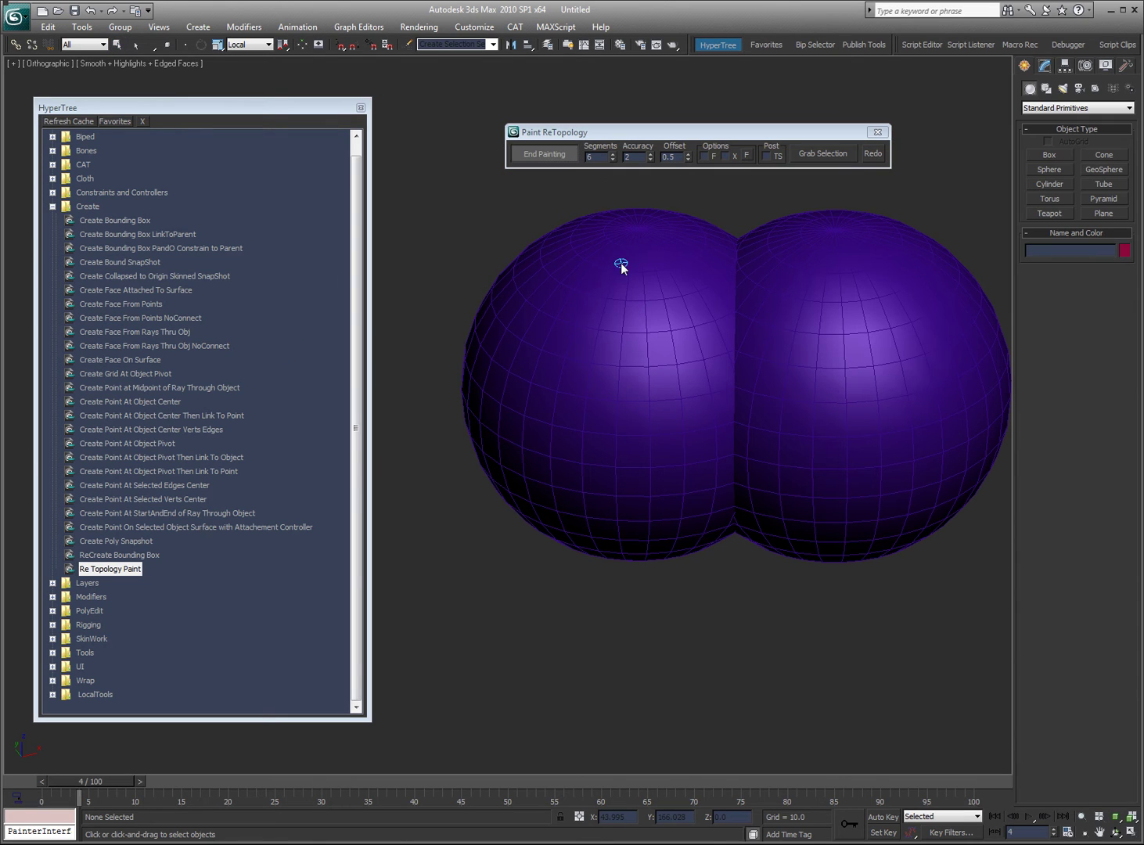
pyautogui.moveTo(620, 262); pyautogui.dragTo(585, 463)
pyautogui.moveTo(680, 283); pyautogui.dragTo(626, 501)
pyautogui.moveTo(722, 317); pyautogui.dragTo(666, 525)
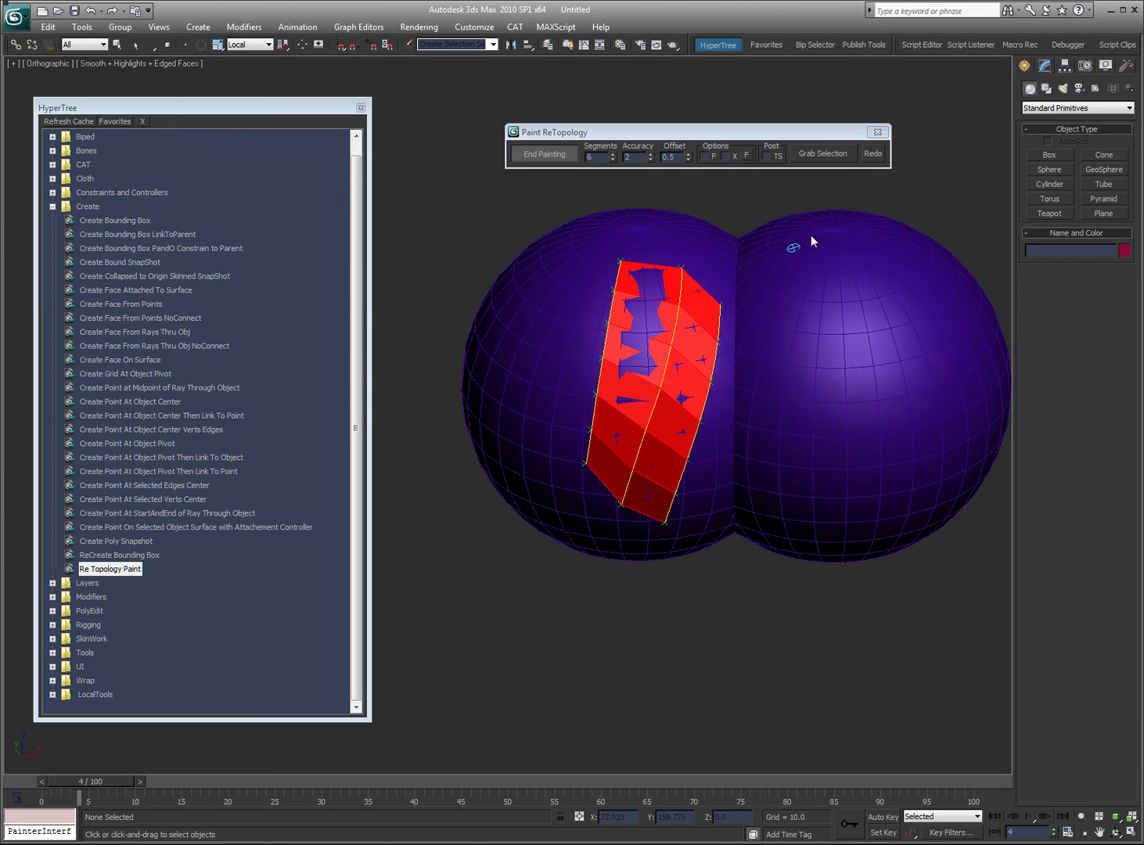
# - Discard the slanted strokes painted on the left sphere with the Redo option
pyautogui.click(878, 154)
pyautogui.click(608, 260)
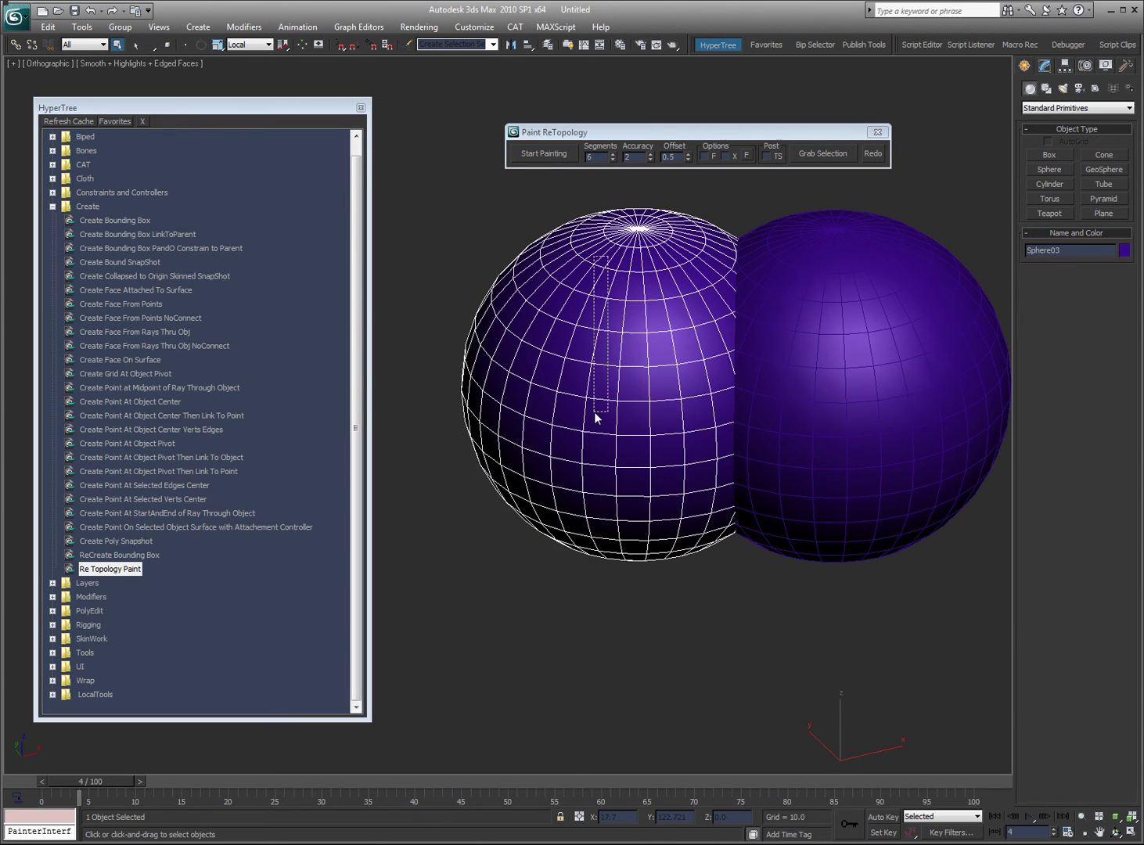
pyautogui.click(544, 154)
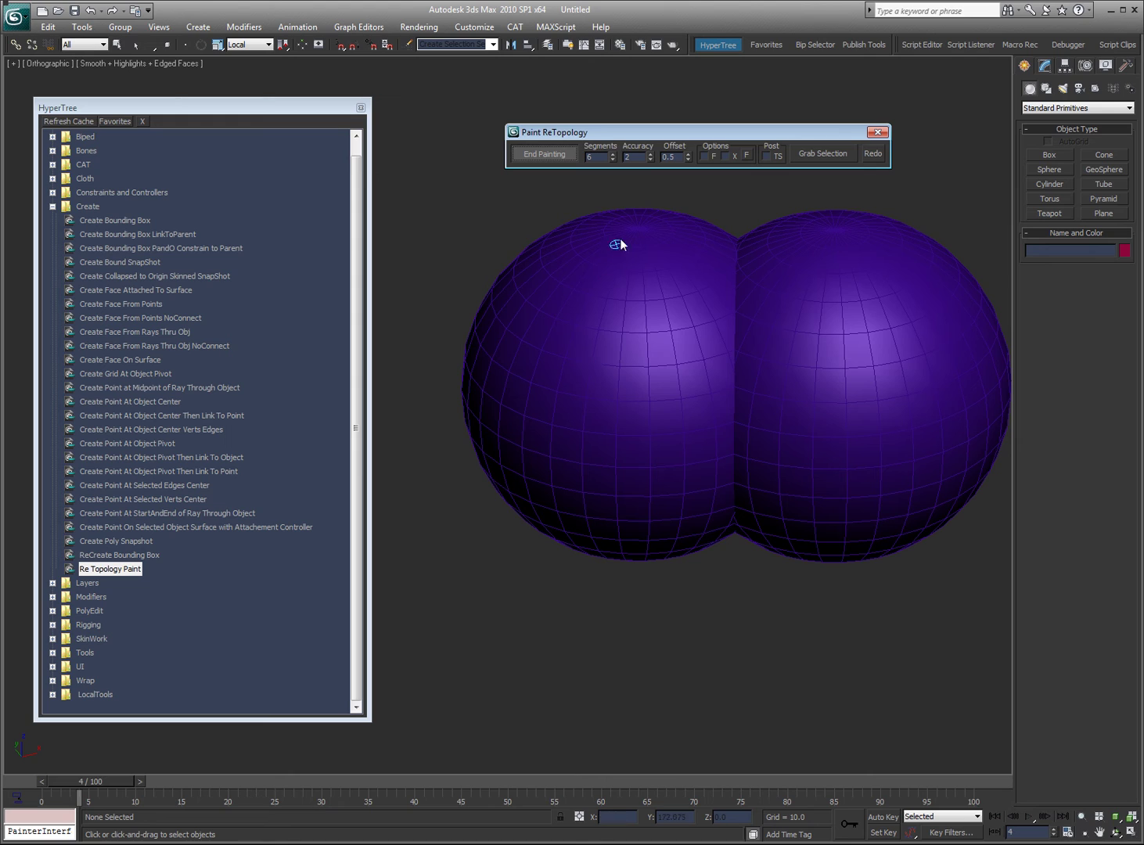
pyautogui.click(872, 153)
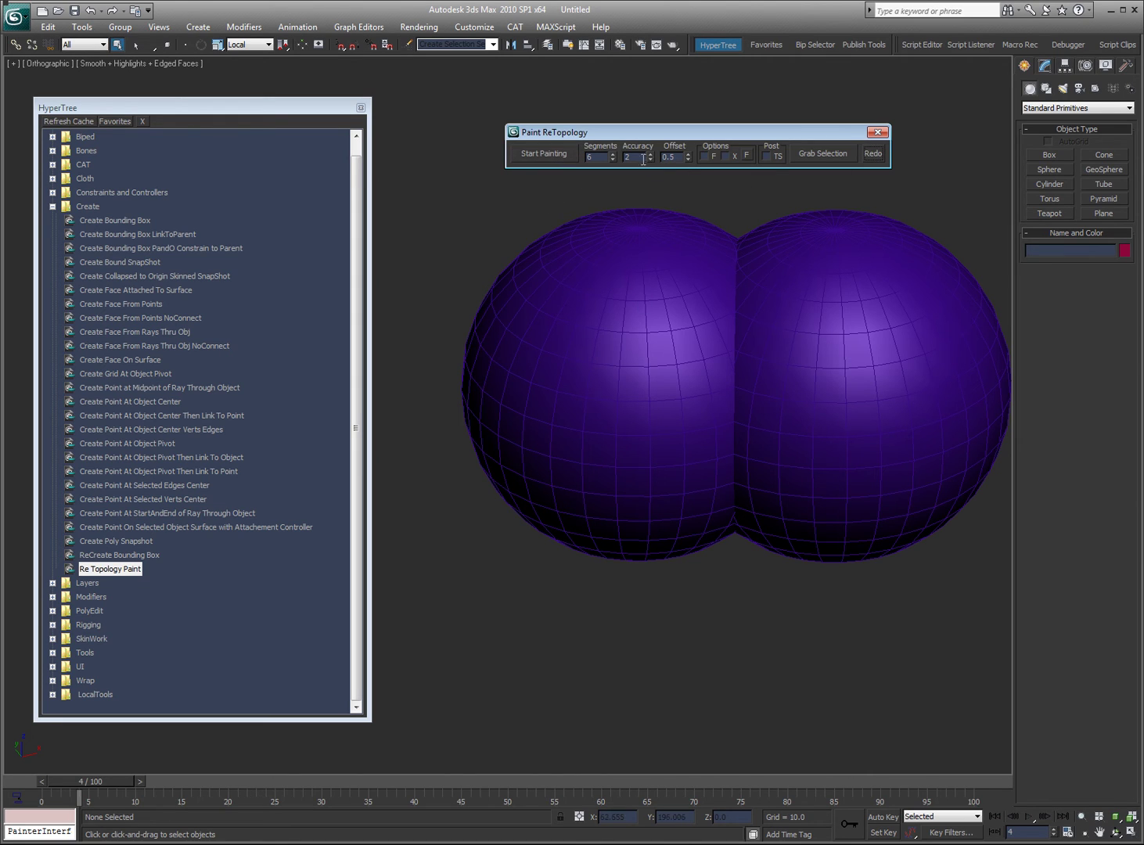
# - Set the paint Offset to 2.0 and paint seven roughly vertical strokes from the left sphere across to the right sphere
pyautogui.doubleClick(673, 156)
pyautogui.write('2')
pyautogui.press('Return')
pyautogui.click(541, 152)
pyautogui.moveTo(593, 275); pyautogui.dragTo(575, 350)
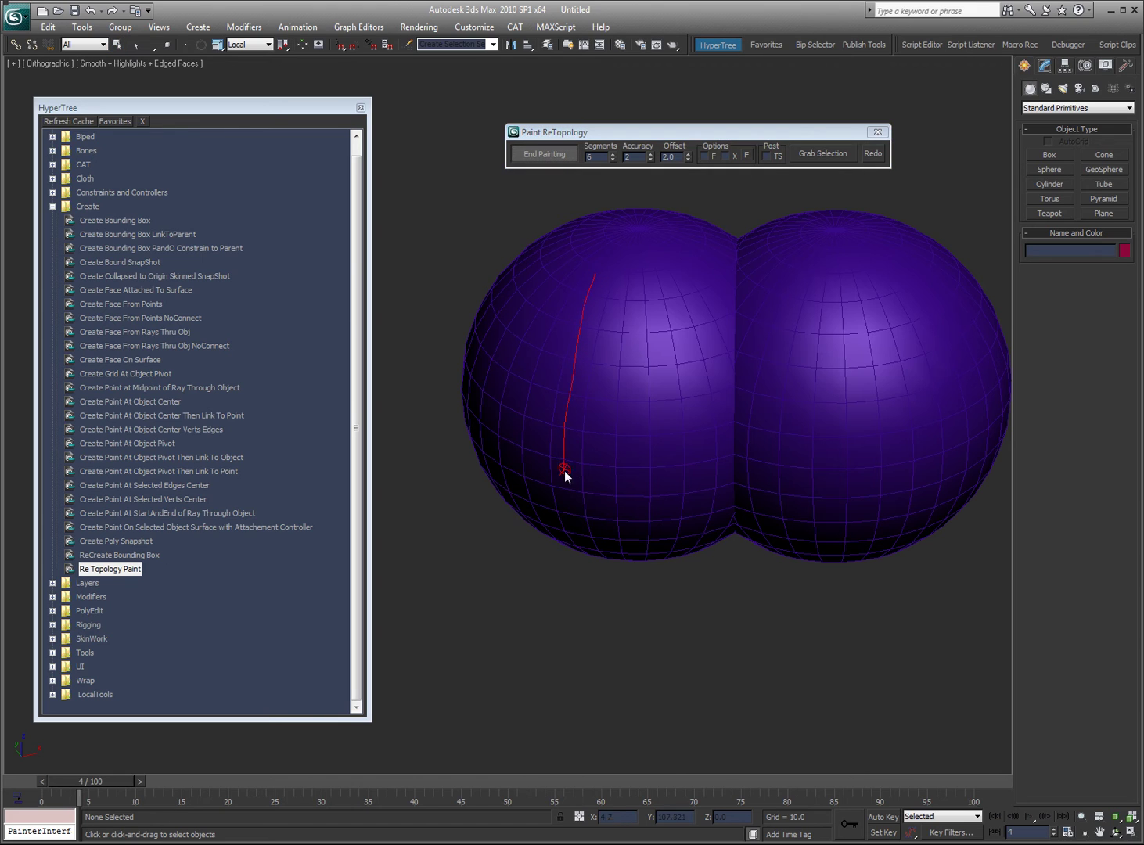
pyautogui.moveTo(564, 470)
pyautogui.mouseDown()
pyautogui.moveTo(568, 512)
pyautogui.moveTo(624, 276)
pyautogui.moveTo(620, 520)
pyautogui.mouseUp()
pyautogui.moveTo(651, 264); pyautogui.dragTo(660, 526)
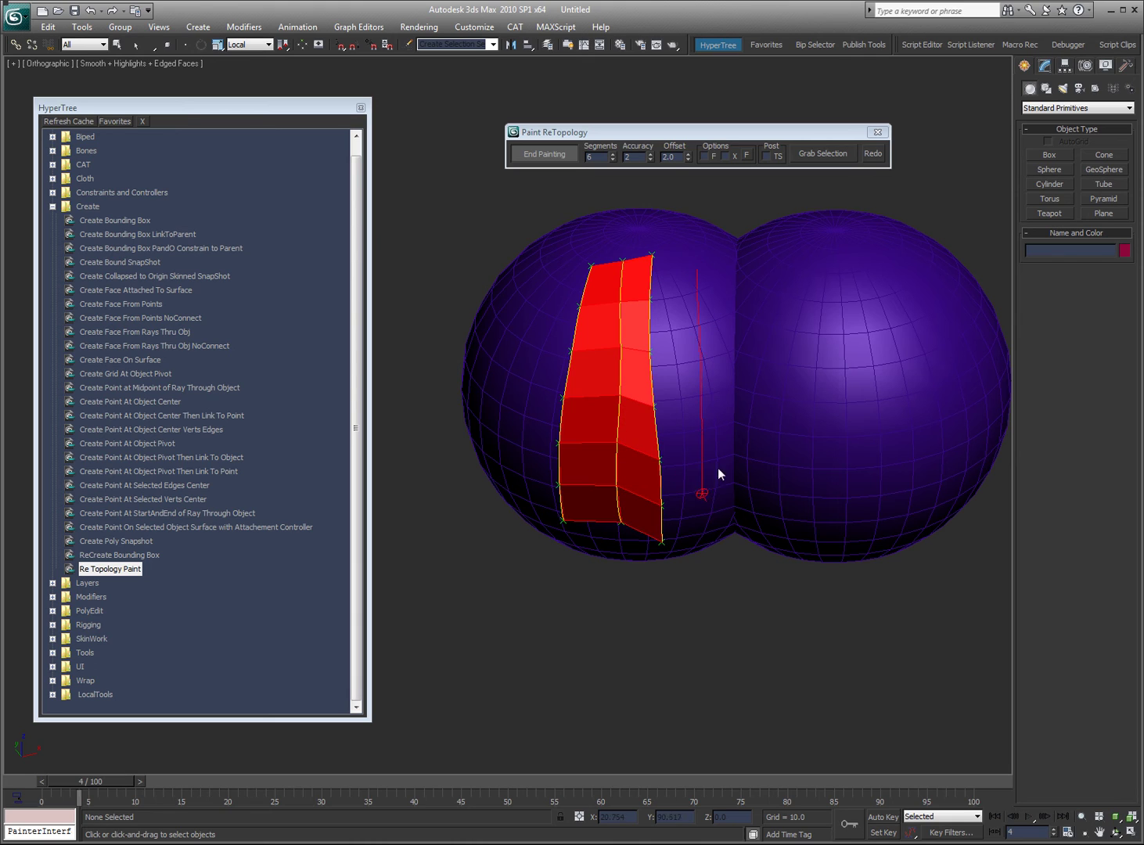
pyautogui.moveTo(794, 265); pyautogui.dragTo(792, 512)
pyautogui.moveTo(834, 253); pyautogui.dragTo(843, 529)
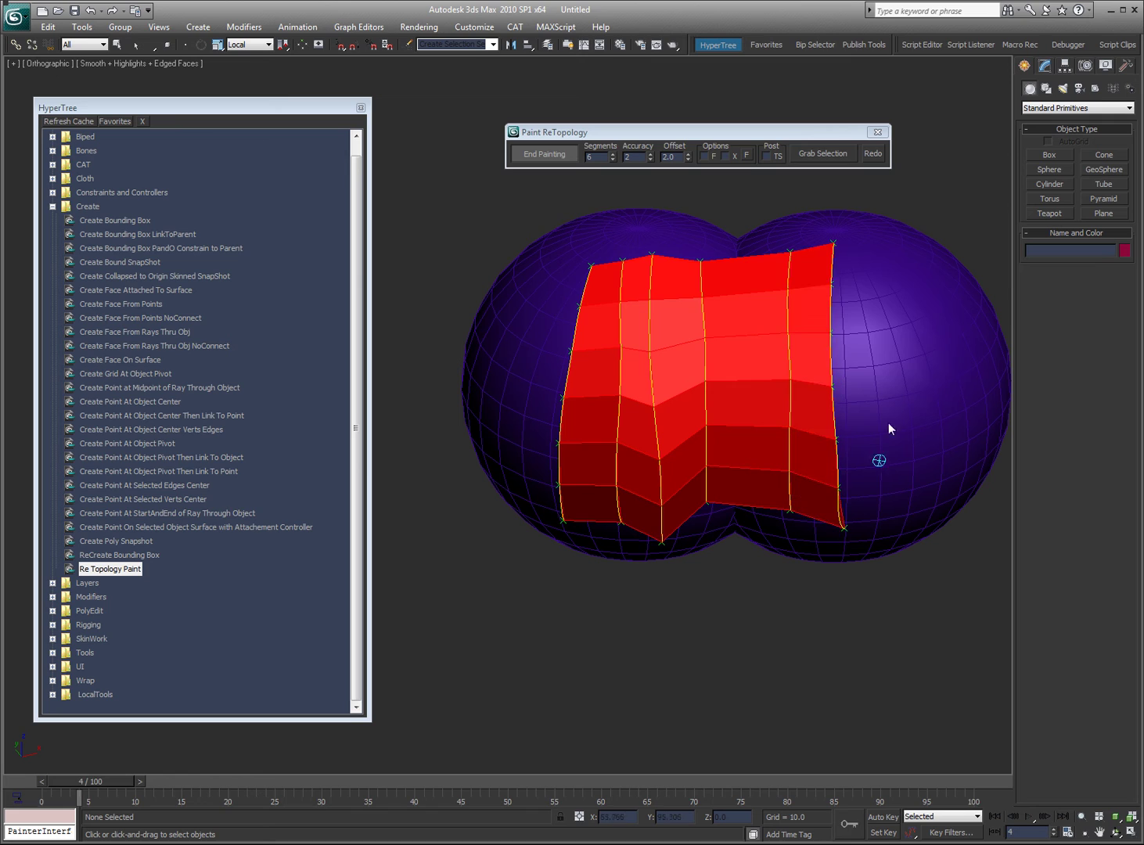
pyautogui.moveTo(890, 255); pyautogui.dragTo(902, 422)
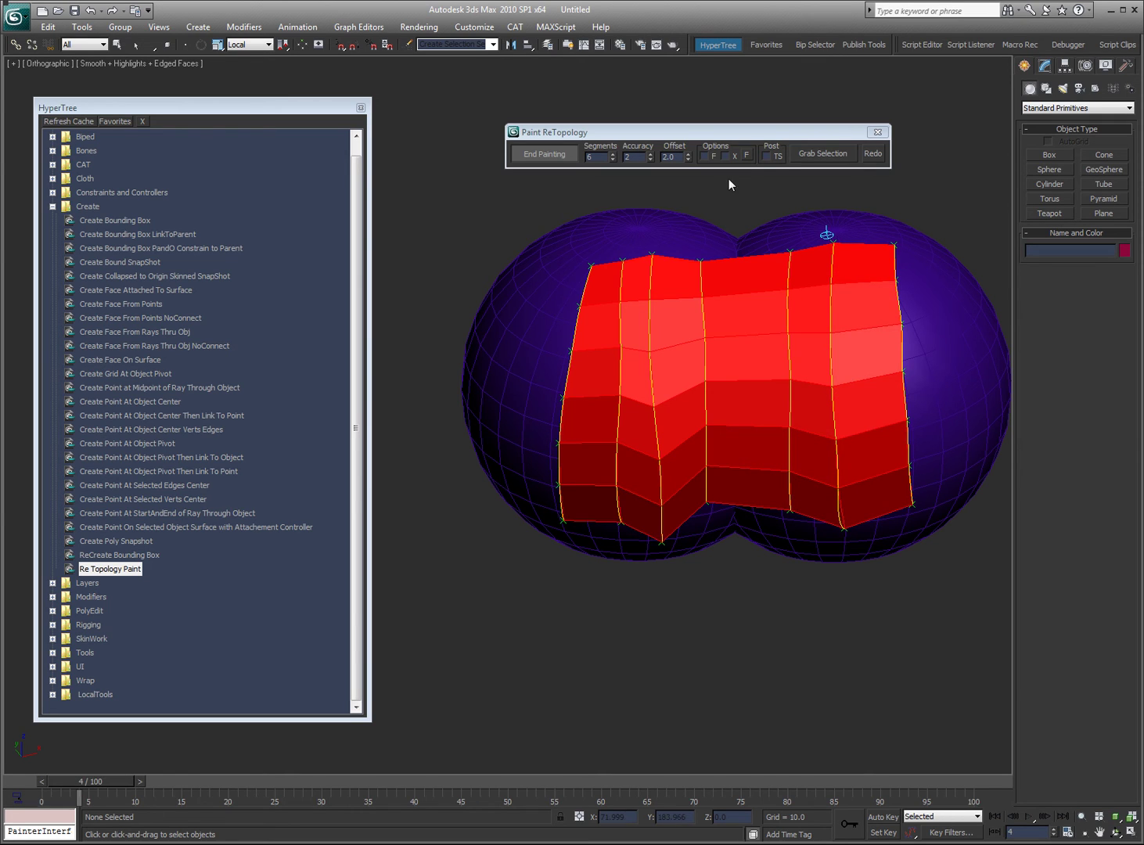
# - Enable the TS post option and end painting to generate the smoothed mesh from the vertical strokes
pyautogui.click(770, 154)
pyautogui.click(557, 154)
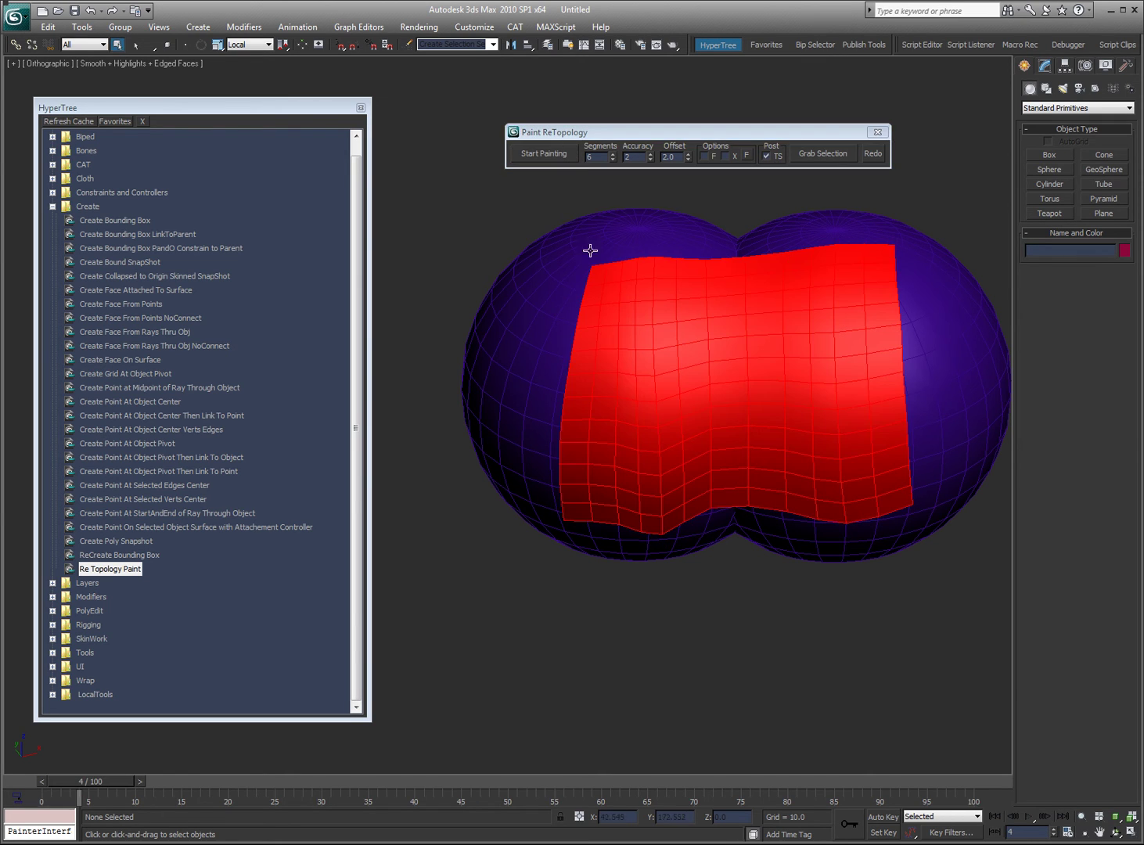
pyautogui.moveTo(700, 541)
pyautogui.keyDown('alt'); pyautogui.mouseDown(button='middle')
pyautogui.moveTo(695, 365)
pyautogui.moveTo(608, 410)
pyautogui.moveTo(565, 457)
pyautogui.moveTo(551, 524)
pyautogui.moveTo(832, 495)
pyautogui.moveTo(671, 528)
pyautogui.moveTo(673, 514)
pyautogui.moveTo(503, 374)
pyautogui.mouseUp(button='middle'); pyautogui.keyUp('alt')
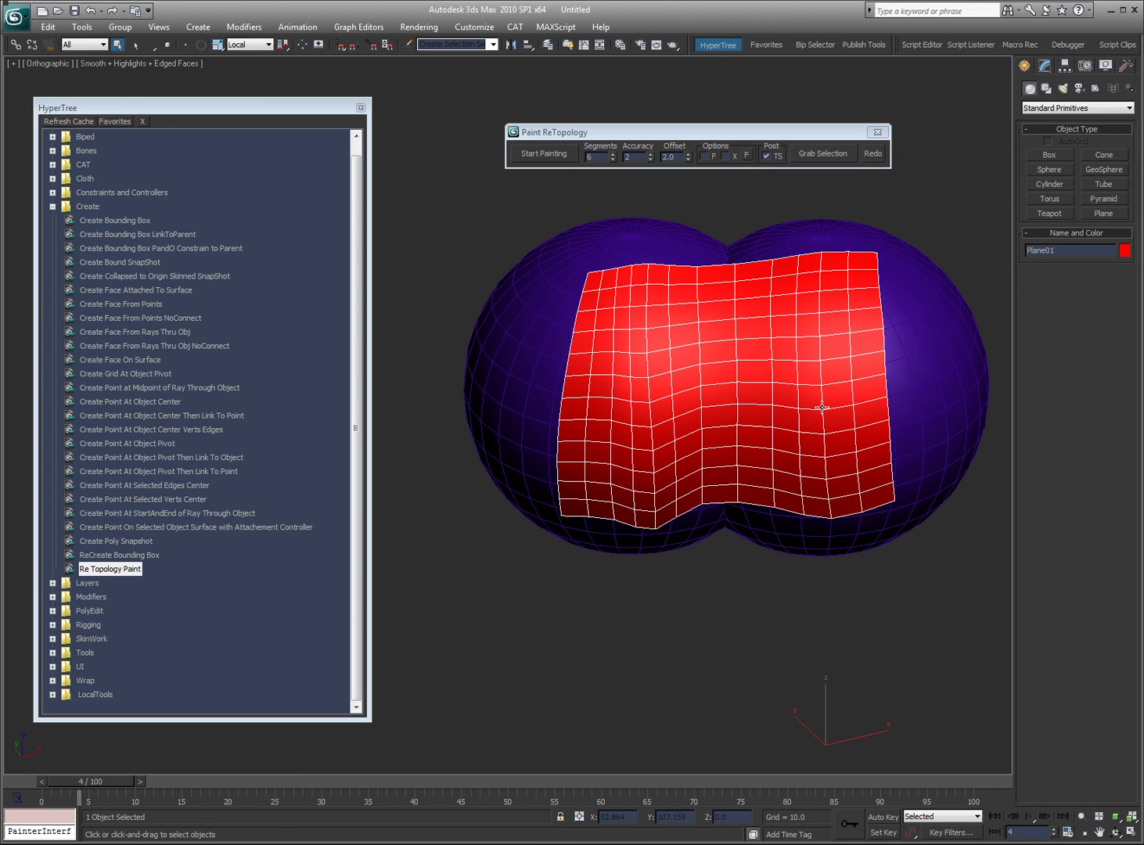
# - Delete the painted mesh and paint three roughly horizontal strokes, one below the other, across both spheres
pyautogui.press('Delete')
pyautogui.click(544, 153)
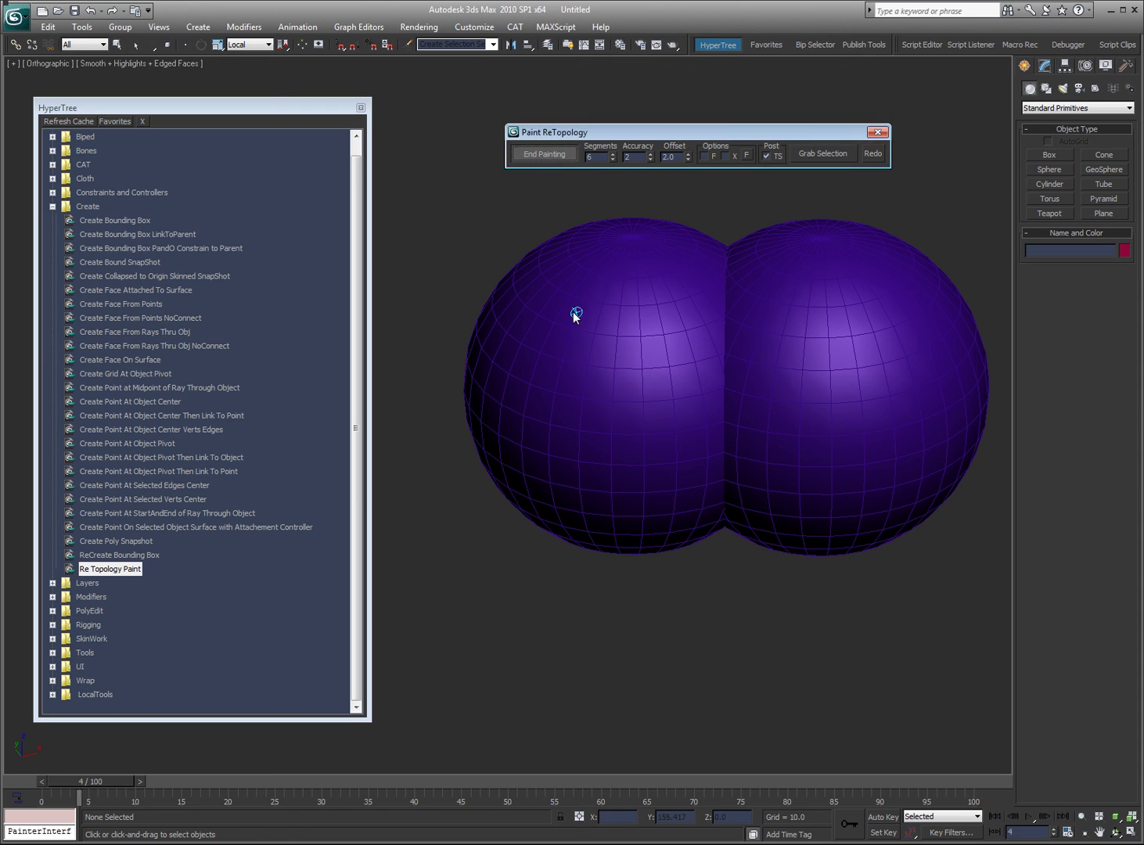
pyautogui.moveTo(572, 309); pyautogui.dragTo(888, 325)
pyautogui.moveTo(557, 359); pyautogui.dragTo(948, 379)
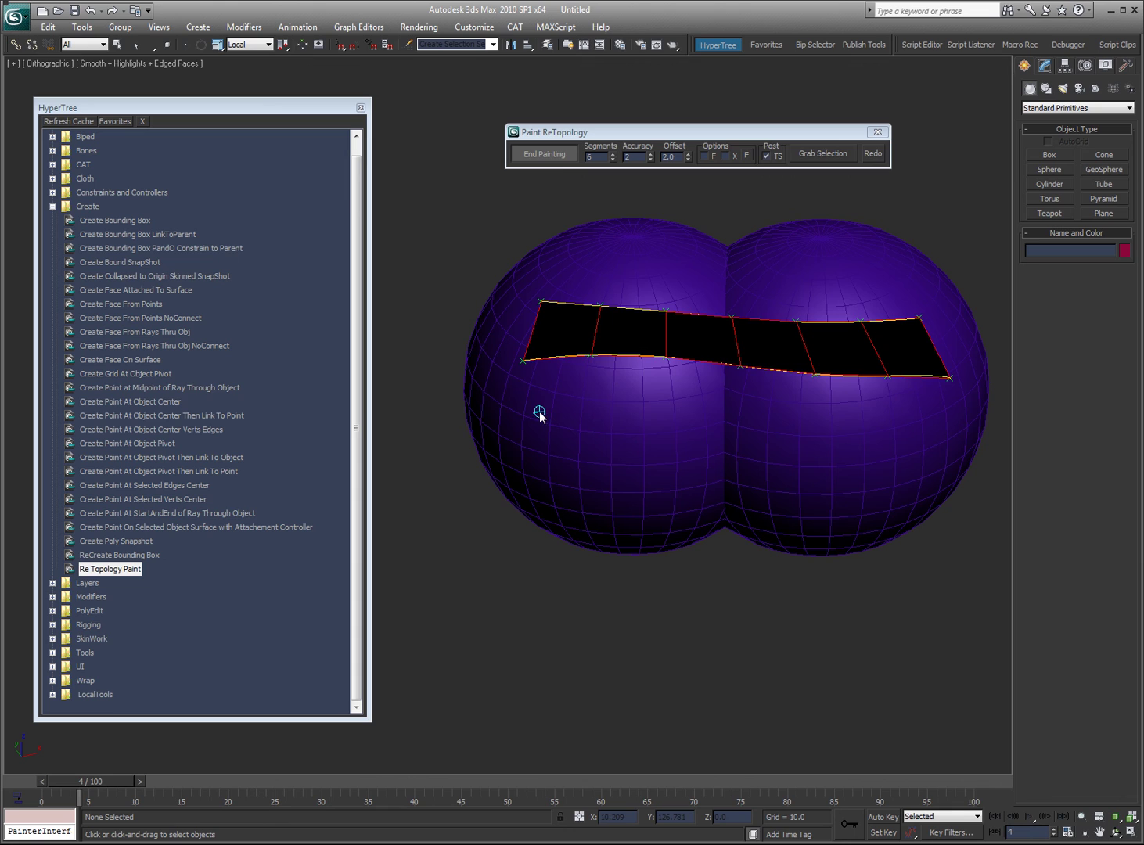
pyautogui.moveTo(532, 412); pyautogui.dragTo(932, 438)
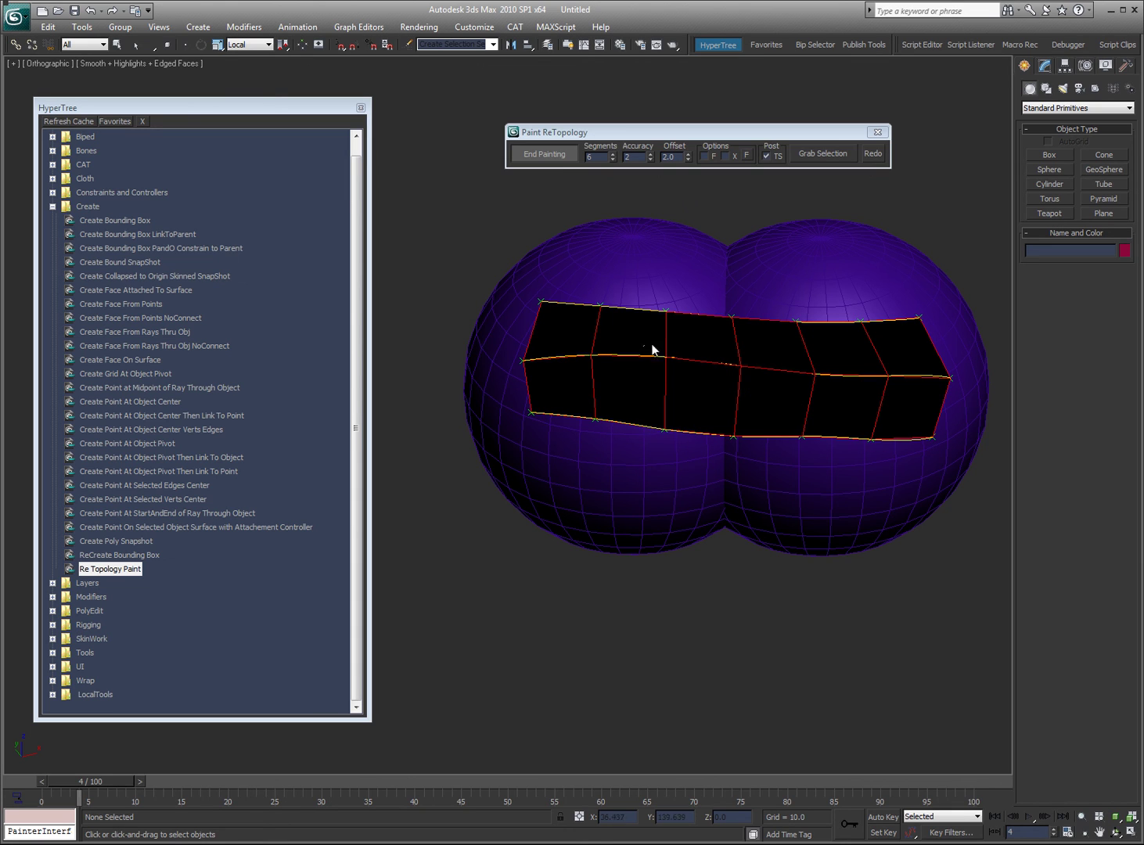
# - Flip the faces of the horizontal strip and end painting to generate its smoothed mesh
pyautogui.click(747, 156)
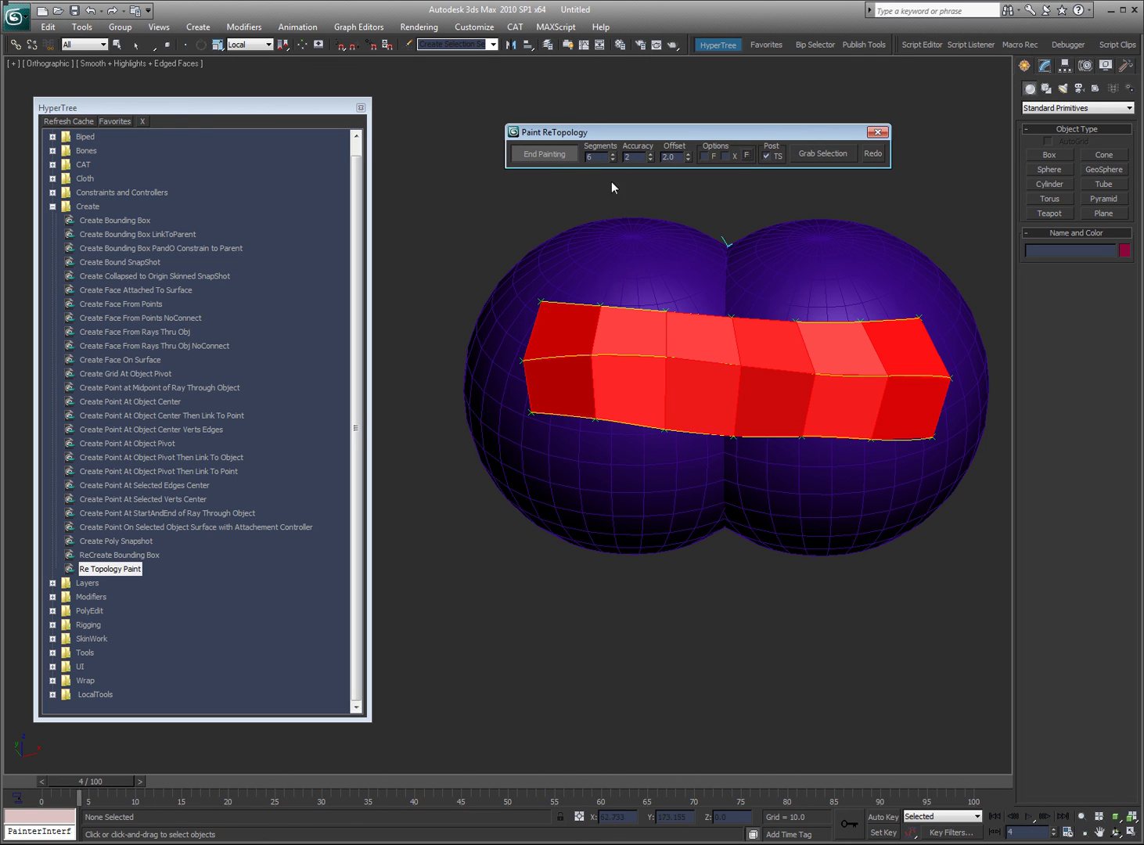
pyautogui.rightClick(649, 325)
pyautogui.moveTo(649, 325)
pyautogui.keyDown('alt'); pyautogui.mouseDown(button='middle')
pyautogui.moveTo(689, 449)
pyautogui.moveTo(765, 446)
pyautogui.moveTo(691, 393)
pyautogui.moveTo(650, 327)
pyautogui.moveTo(628, 327)
pyautogui.moveTo(604, 376)
pyautogui.moveTo(528, 447)
pyautogui.moveTo(402, 485)
pyautogui.moveTo(582, 439)
pyautogui.moveTo(760, 289)
pyautogui.mouseUp(button='middle'); pyautogui.keyUp('alt')
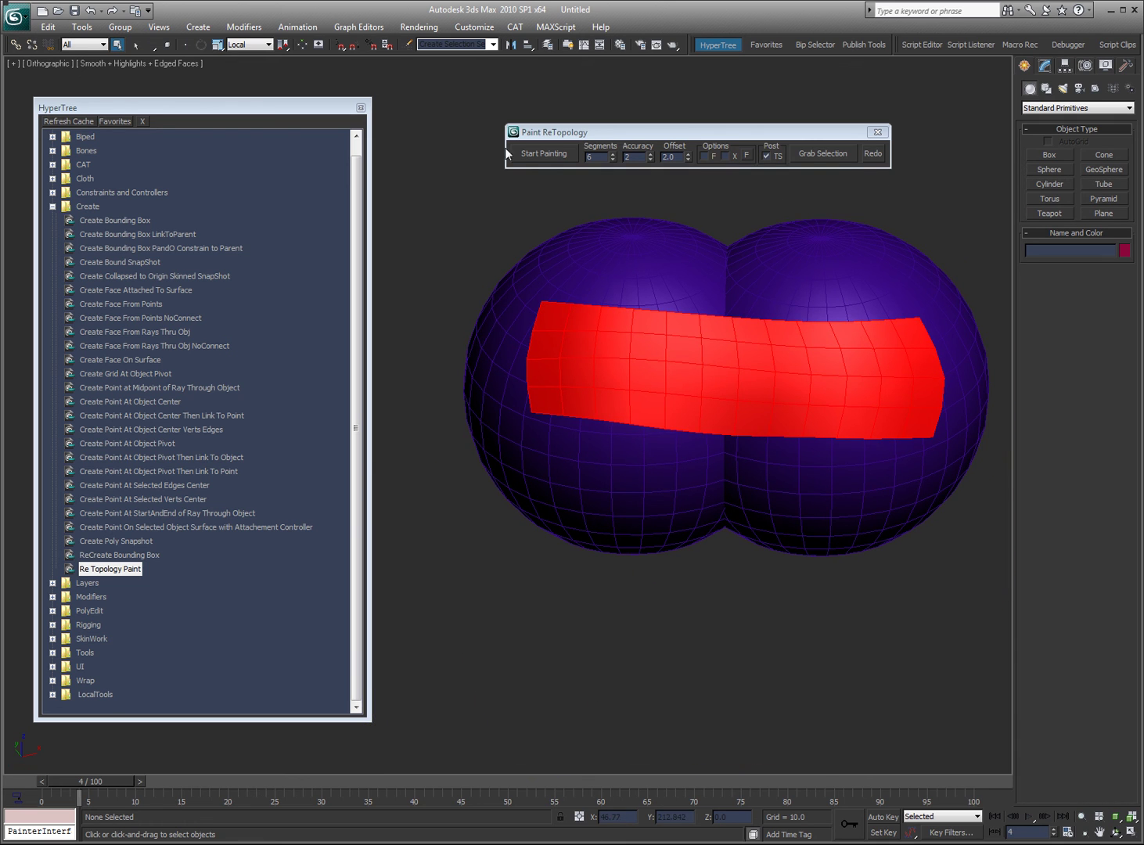